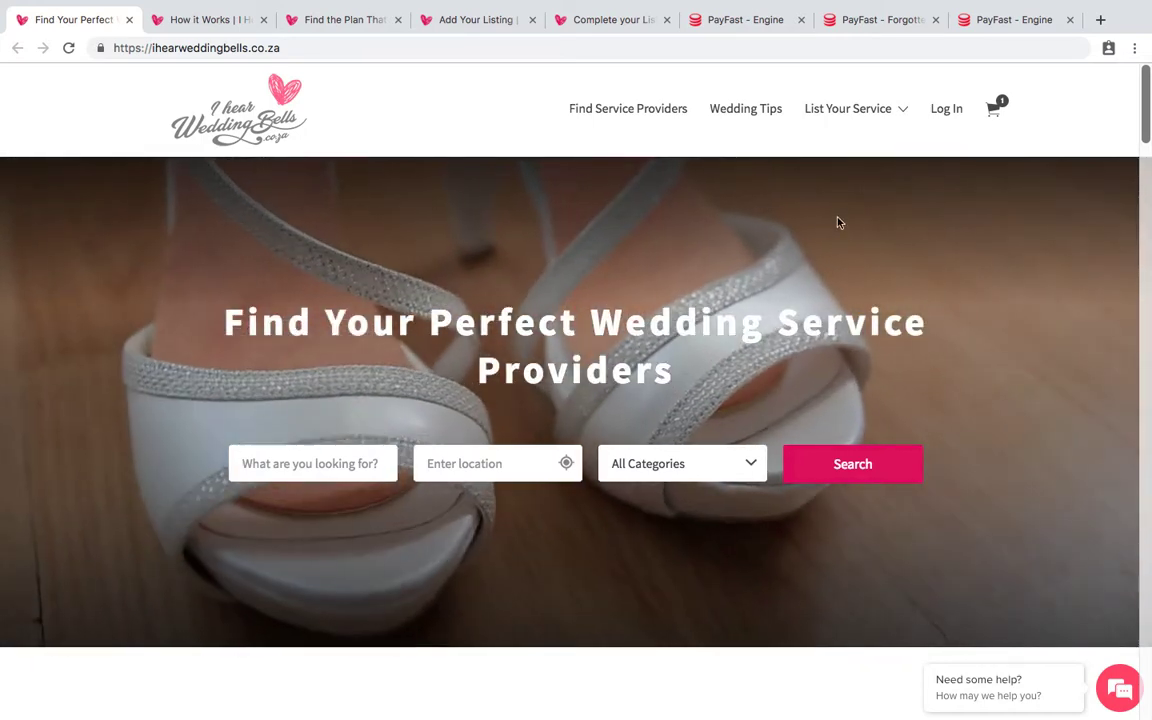
Open the How it Works page and read its sections on signing up, creating a listing and removing a listing.
mouse_move(884, 120)
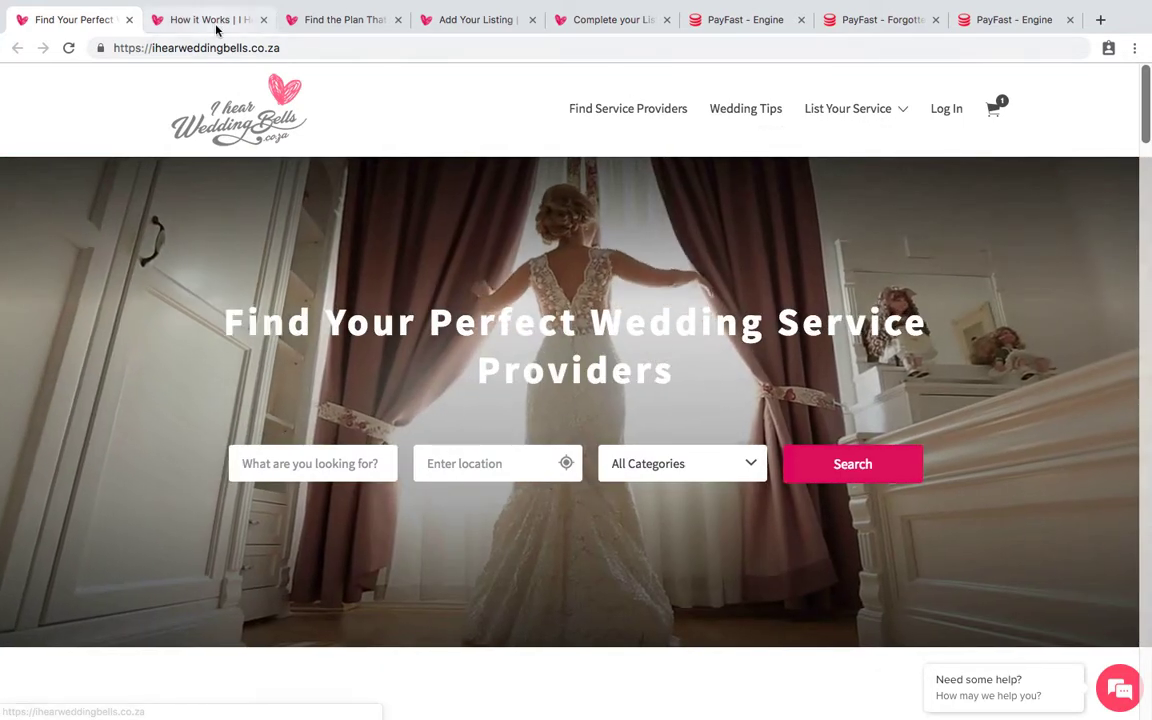
click(217, 22)
scroll(310, 381, up, 5)
scroll(310, 381, down, 1)
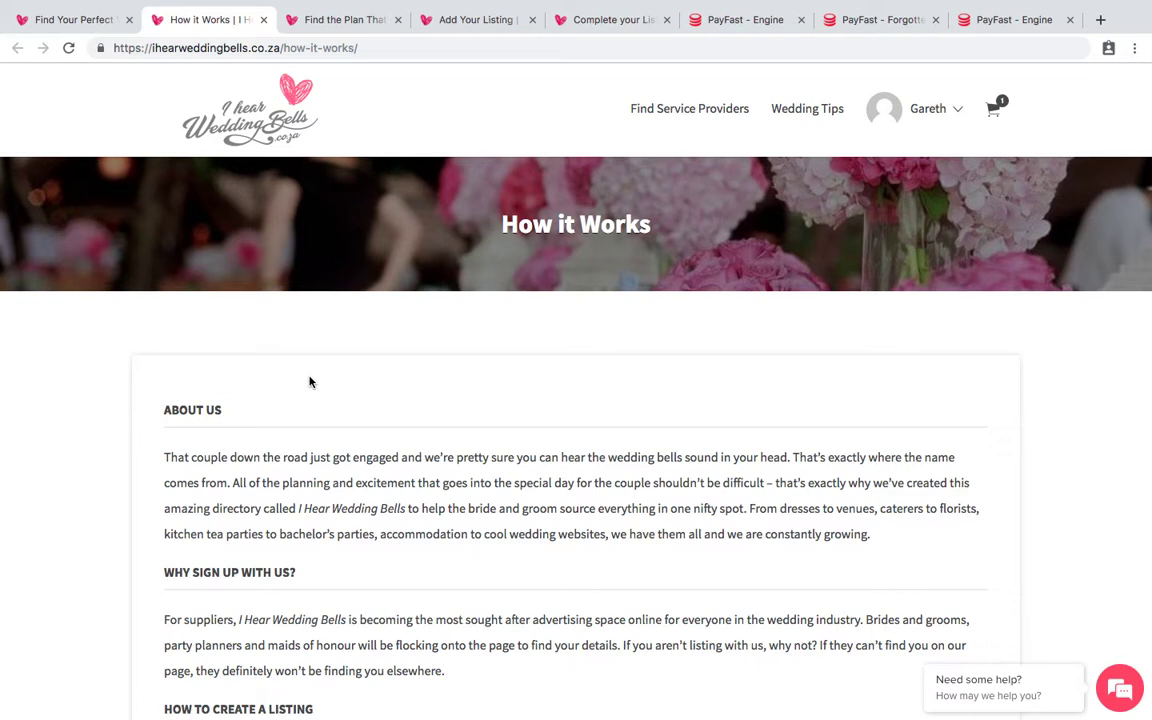
scroll(310, 381, down, 4)
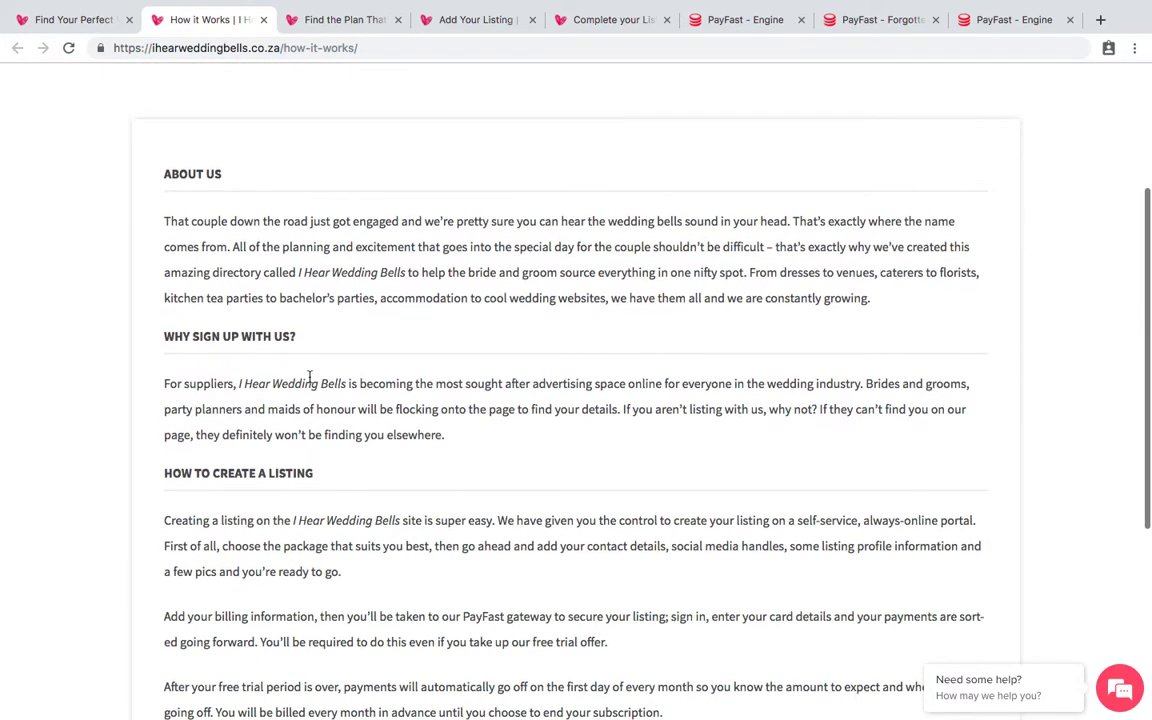
scroll(310, 377, down, 2)
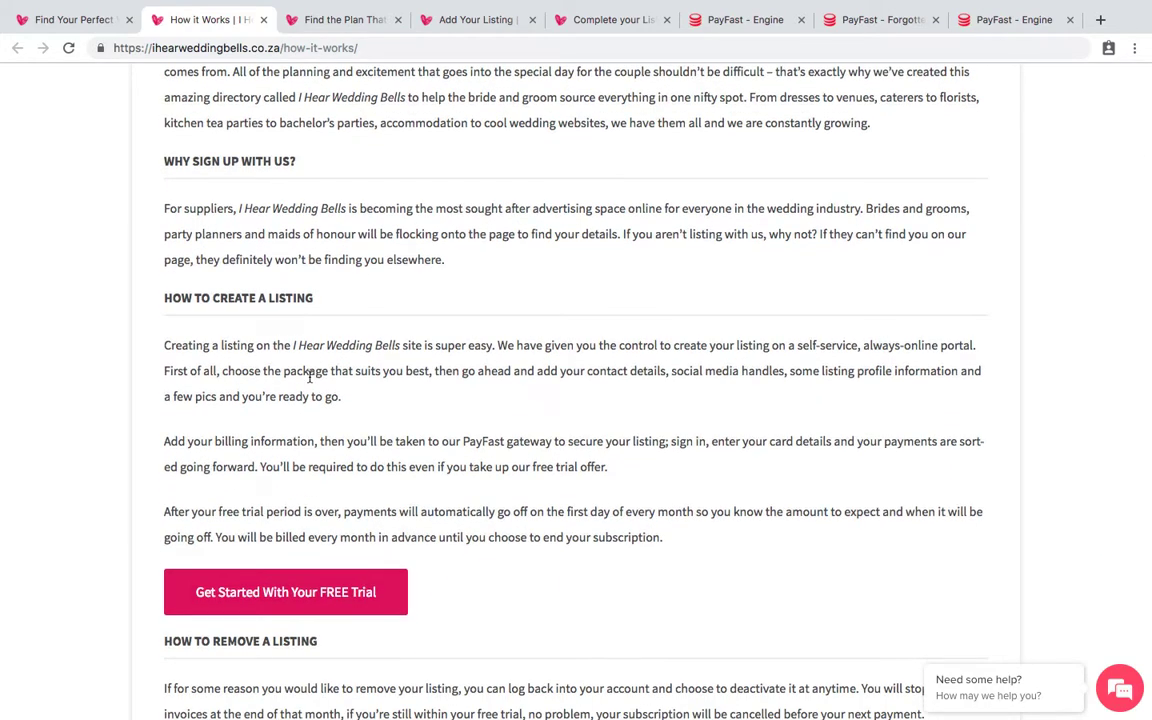
scroll(310, 378, down, 2)
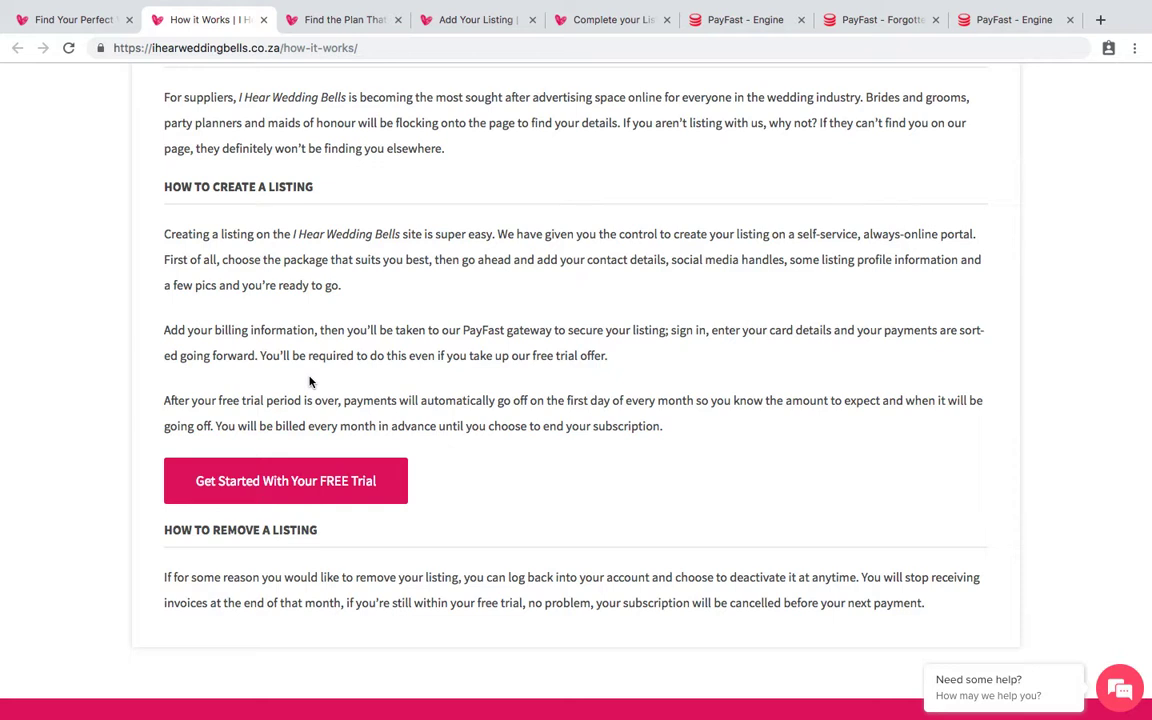
scroll(310, 382, down, 3)
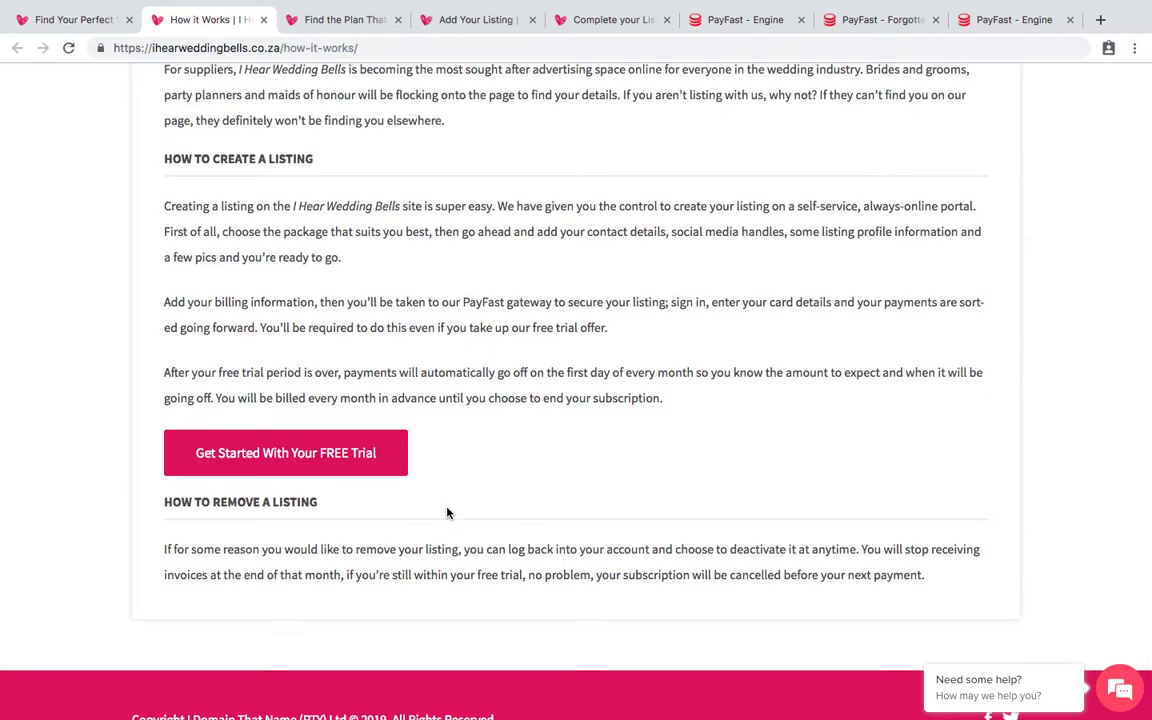
scroll(449, 512, down, 2)
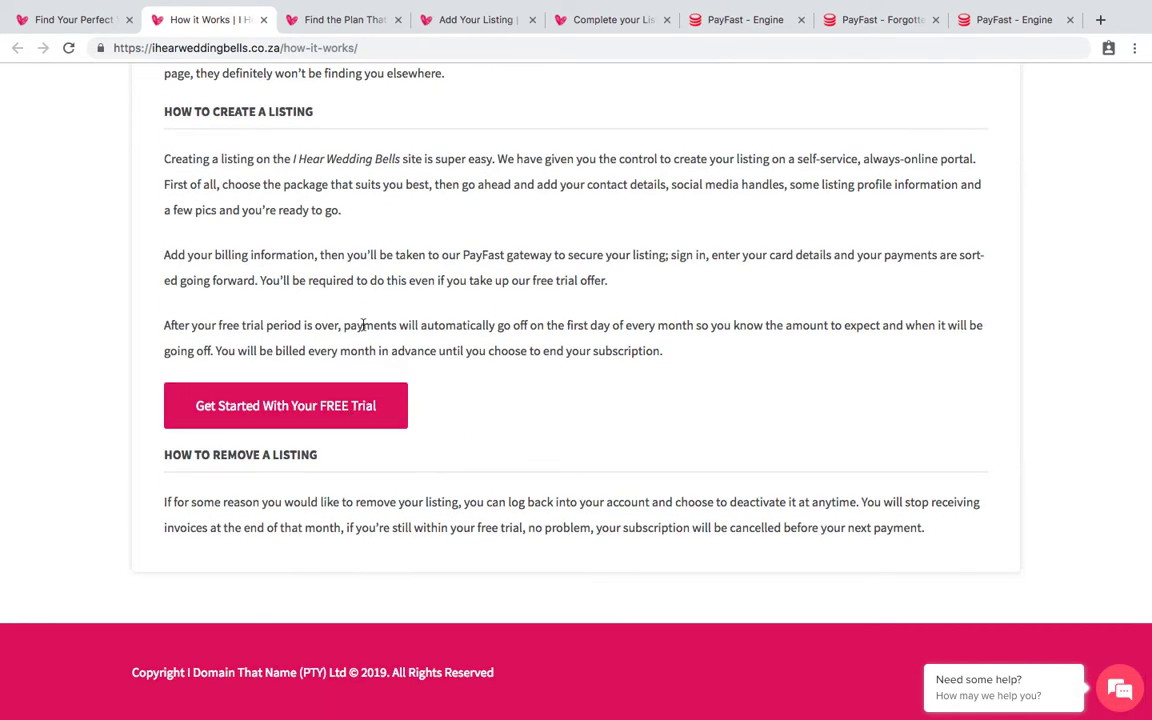
Open the plans and pricing page and review the extended free trial offer and the three packages.
click(340, 22)
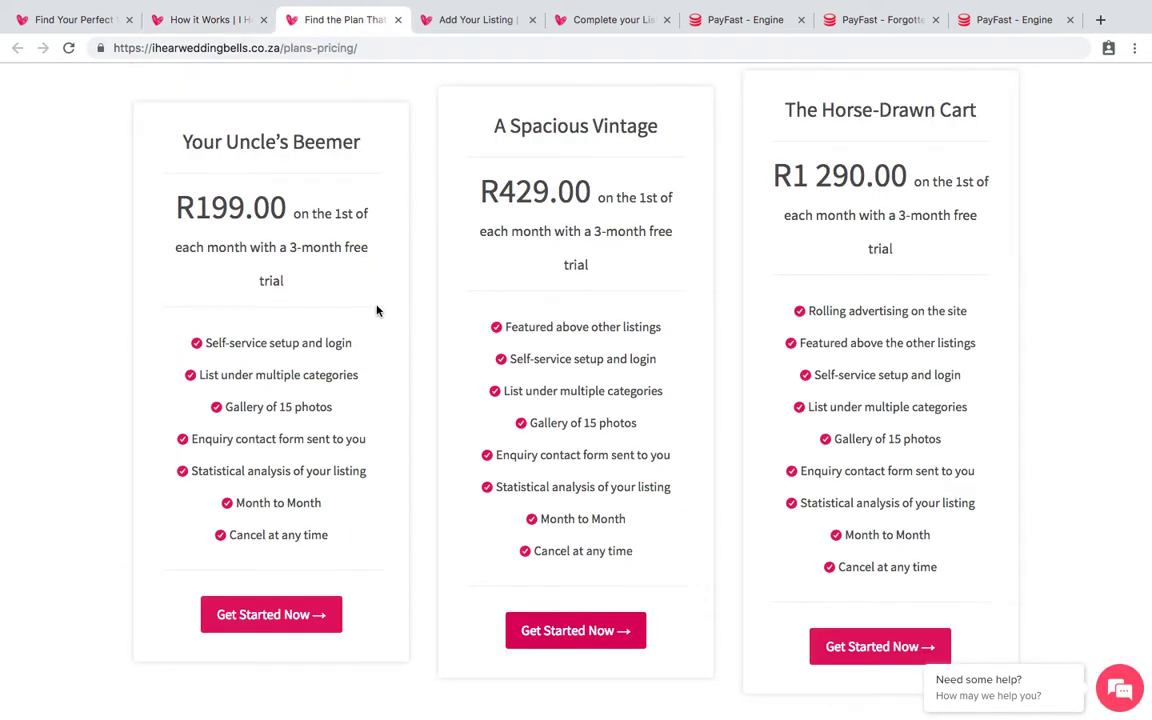
scroll(378, 311, up, 10)
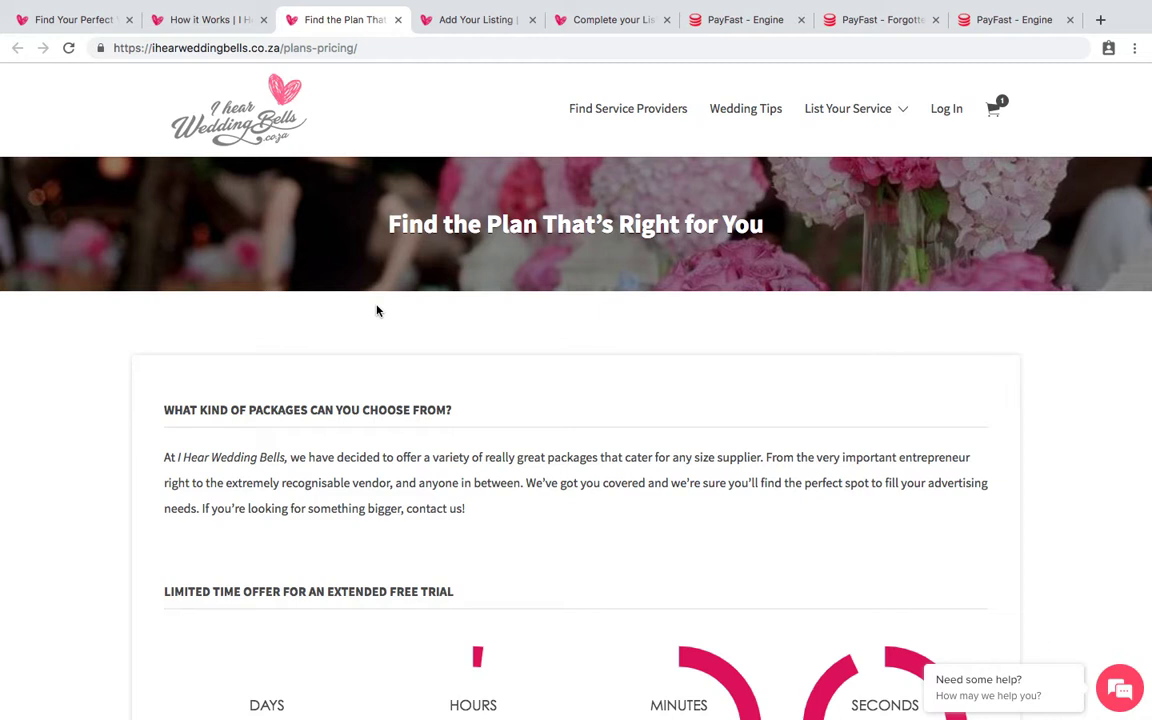
scroll(378, 311, down, 4)
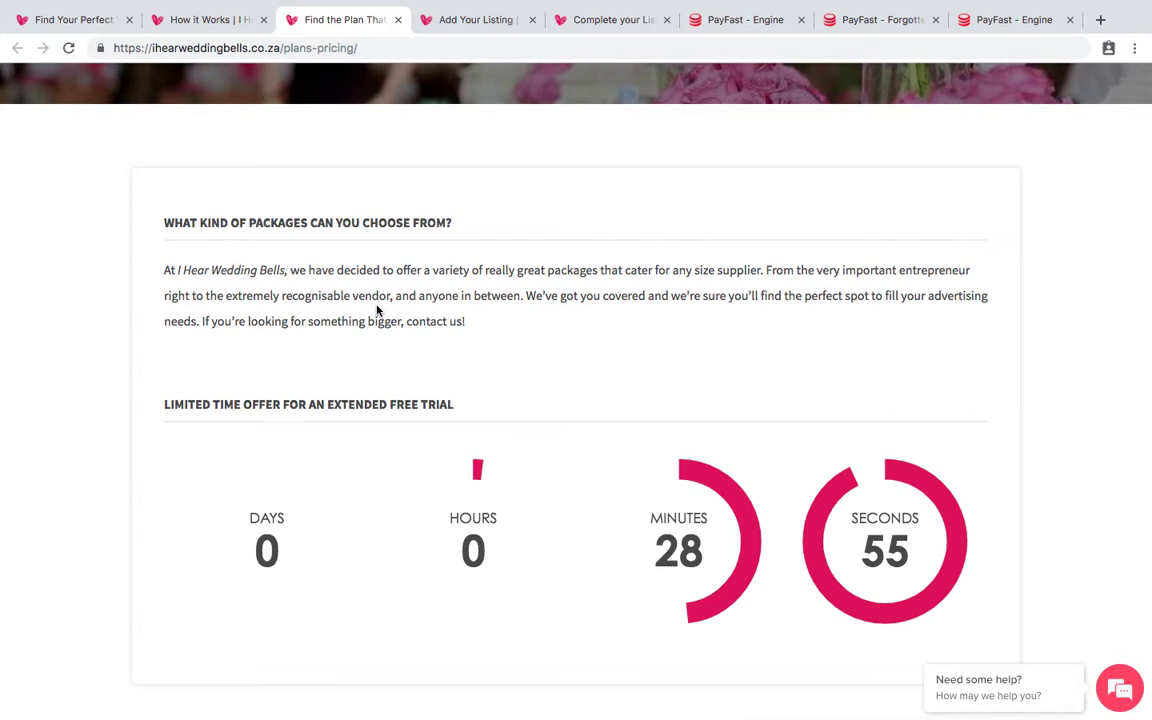
scroll(377, 310, down, 1)
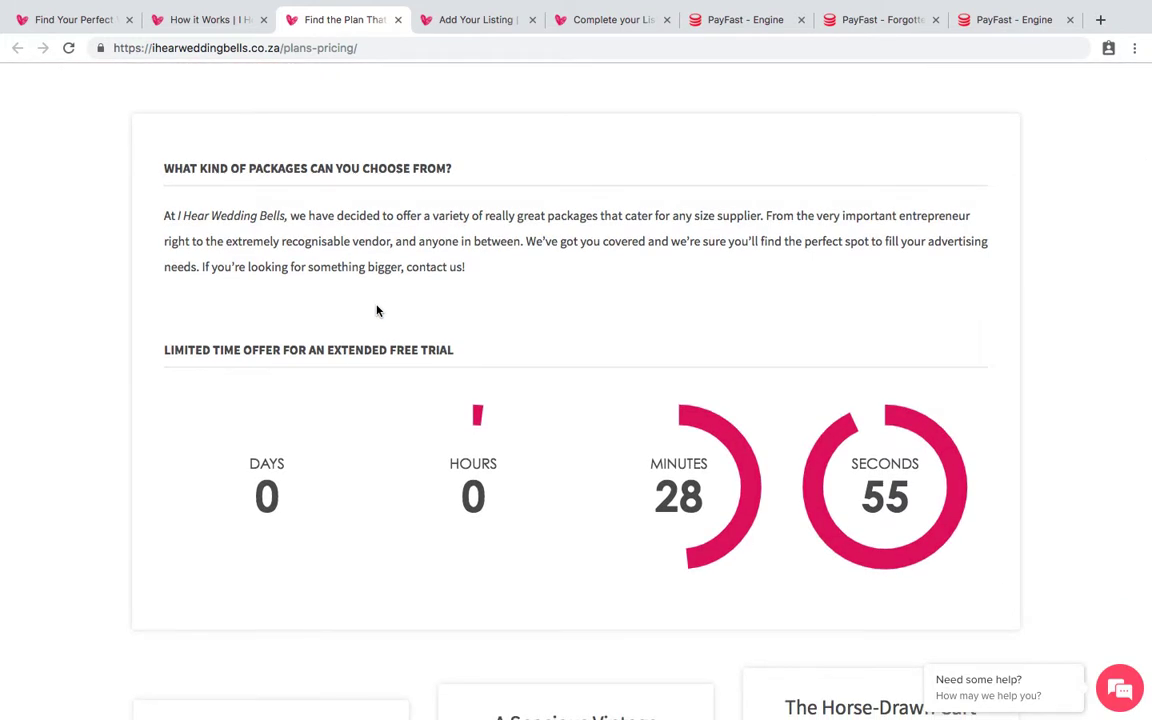
scroll(377, 310, down, 1)
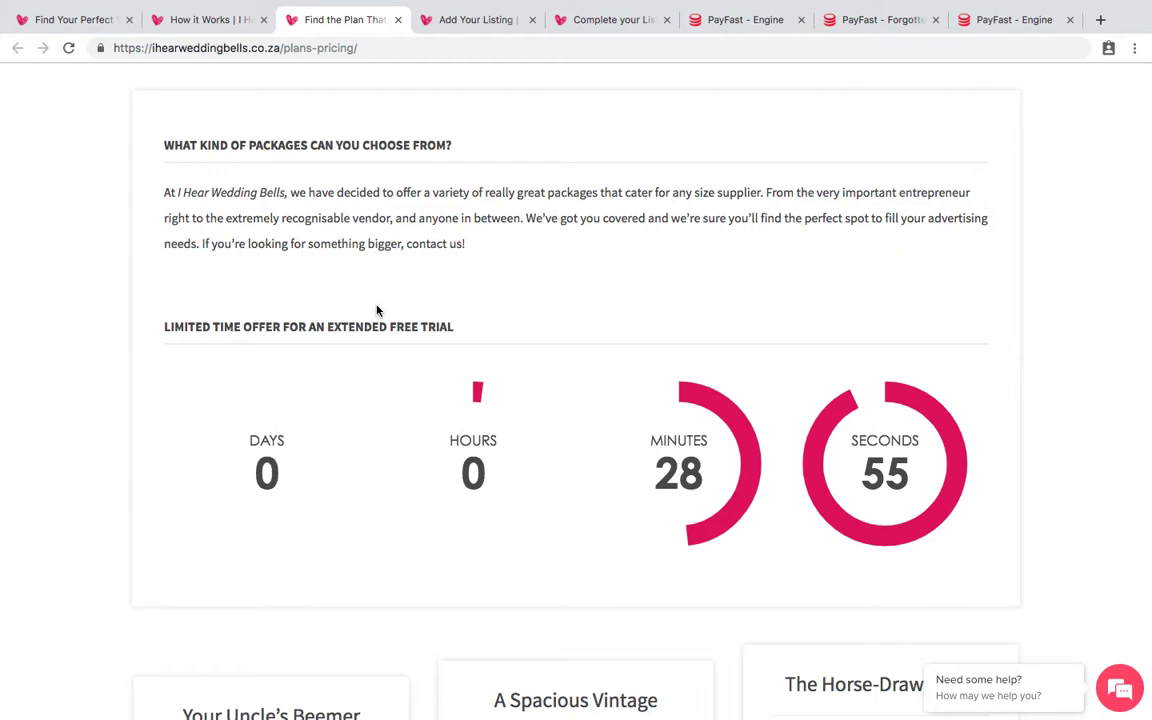
scroll(377, 310, down, 5)
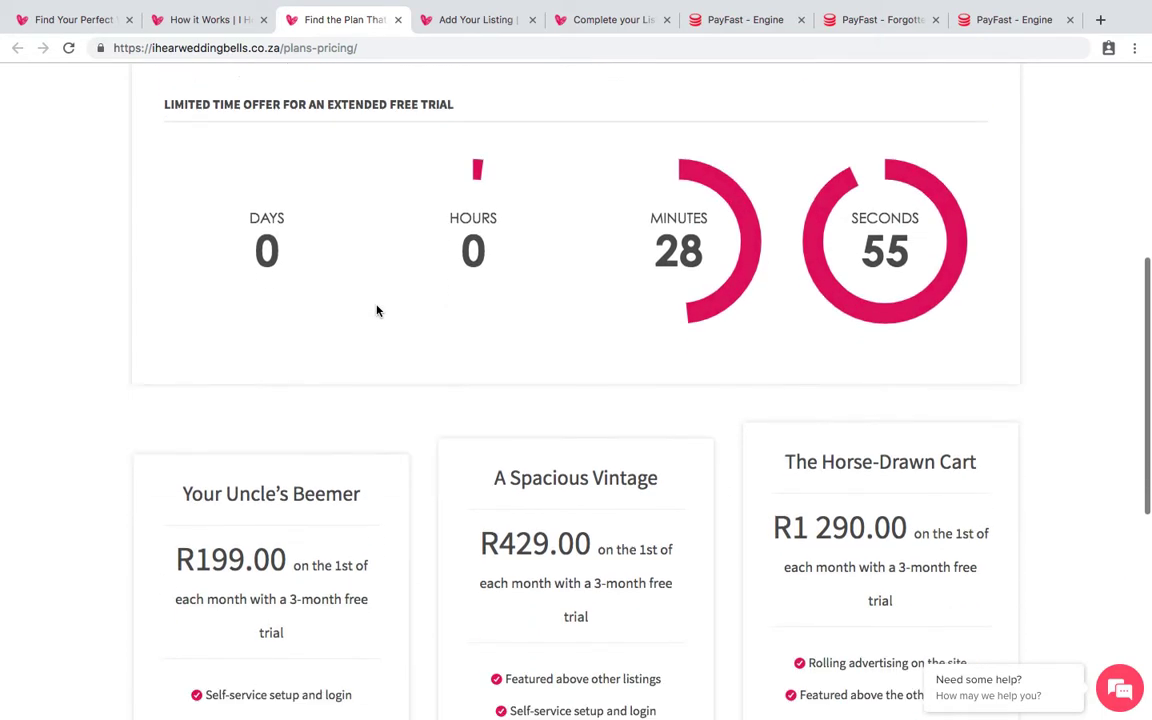
scroll(377, 310, down, 3)
scroll(377, 310, down, 2)
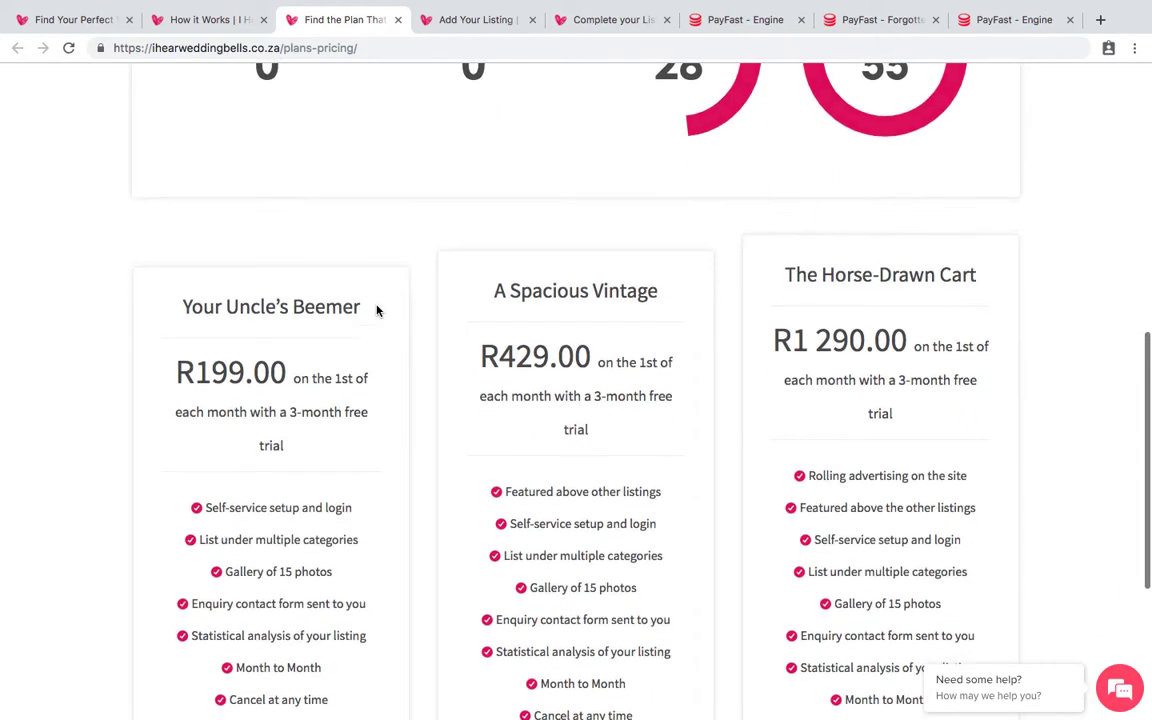
scroll(377, 310, down, 3)
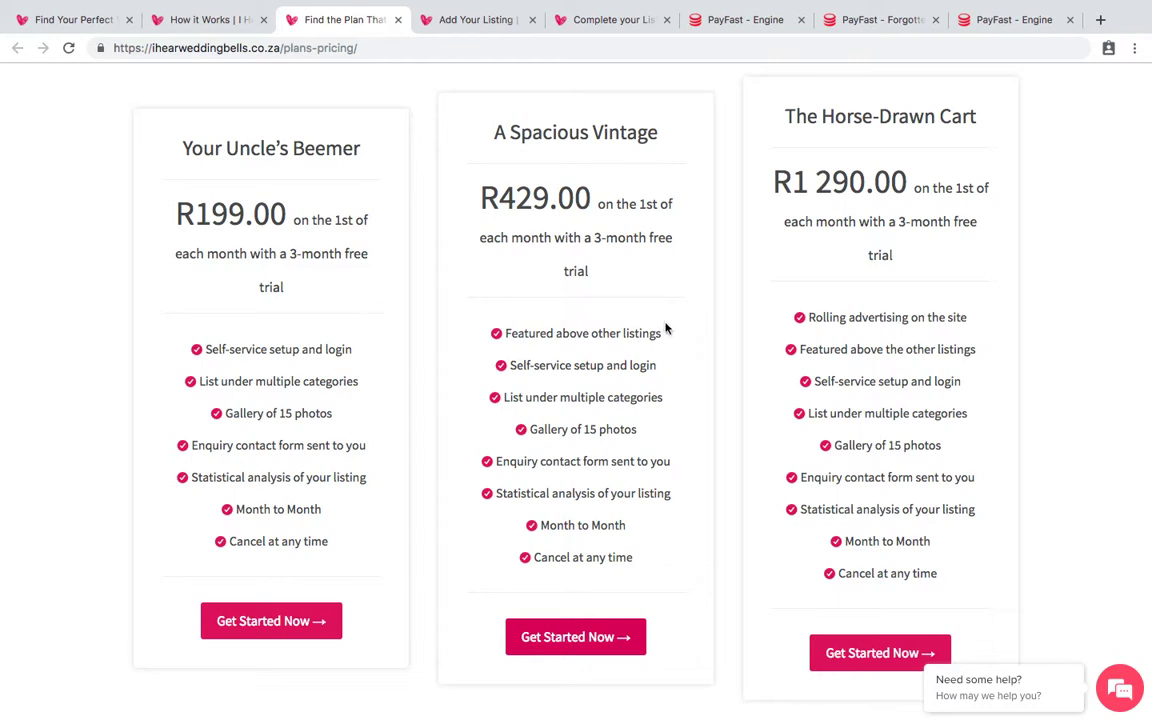
Highlight "Featured above other listings" under A Spacious Vintage and "Rolling advertising on the site" under The Horse-Drawn Cart to compare the packages.
drag(663, 333, 507, 333)
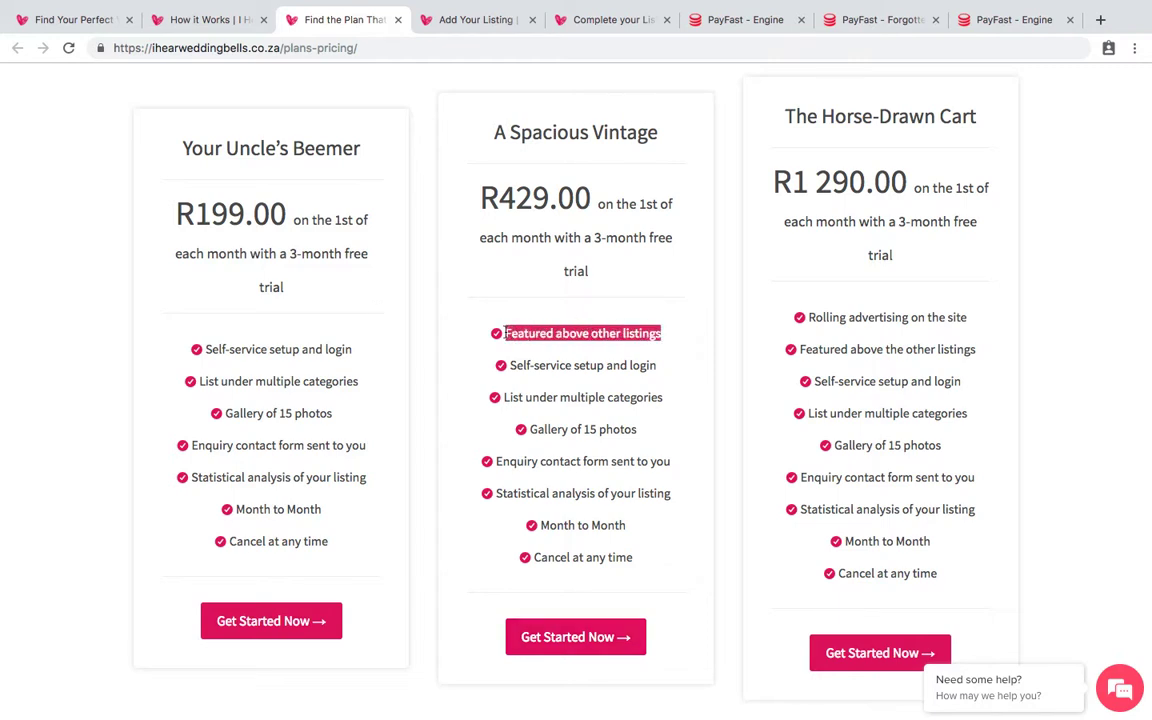
click(652, 332)
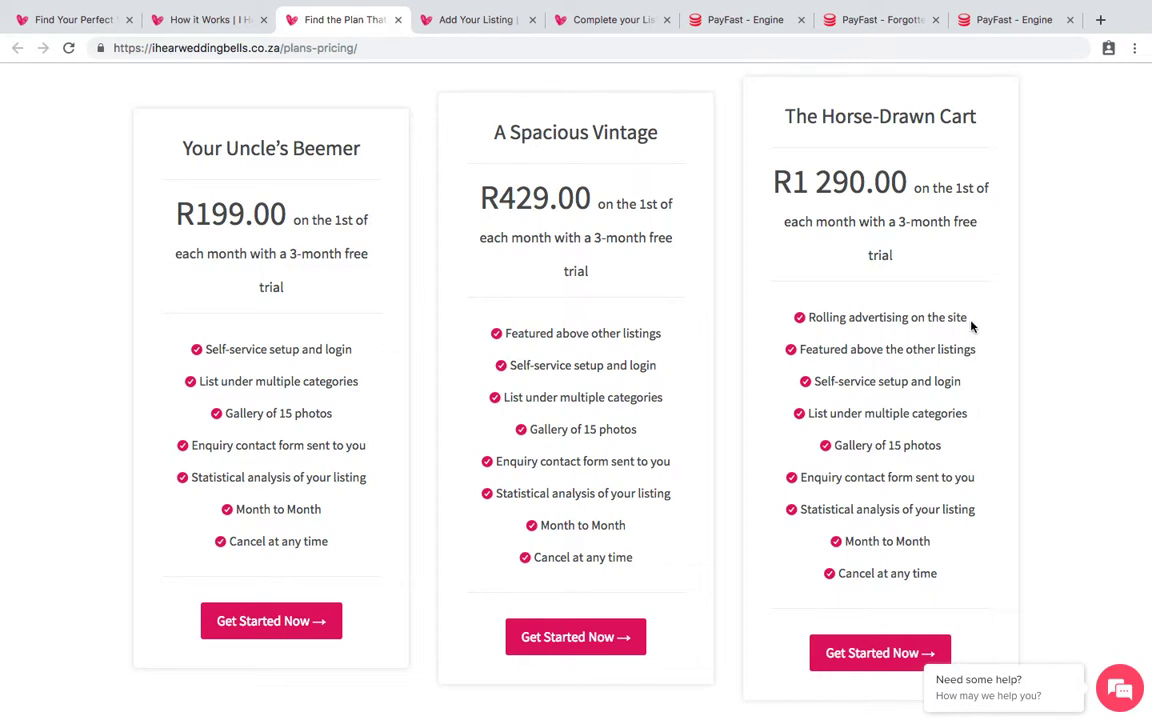
drag(969, 319, 806, 319)
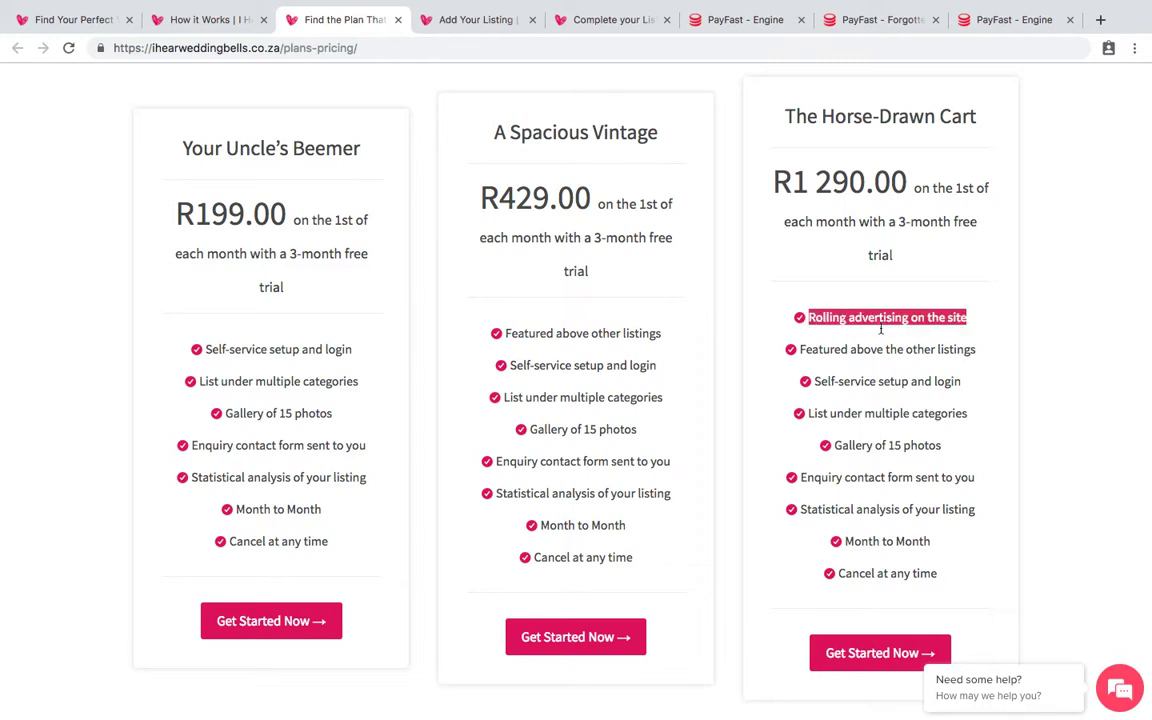
click(888, 318)
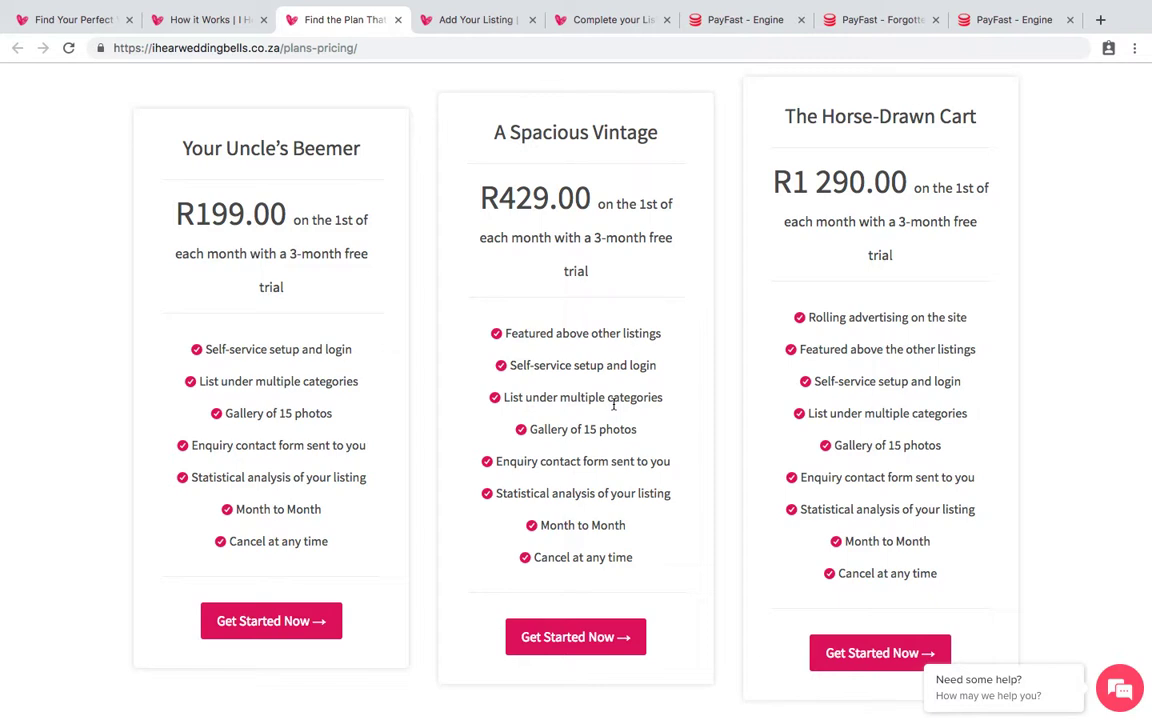
scroll(614, 404, down, 1)
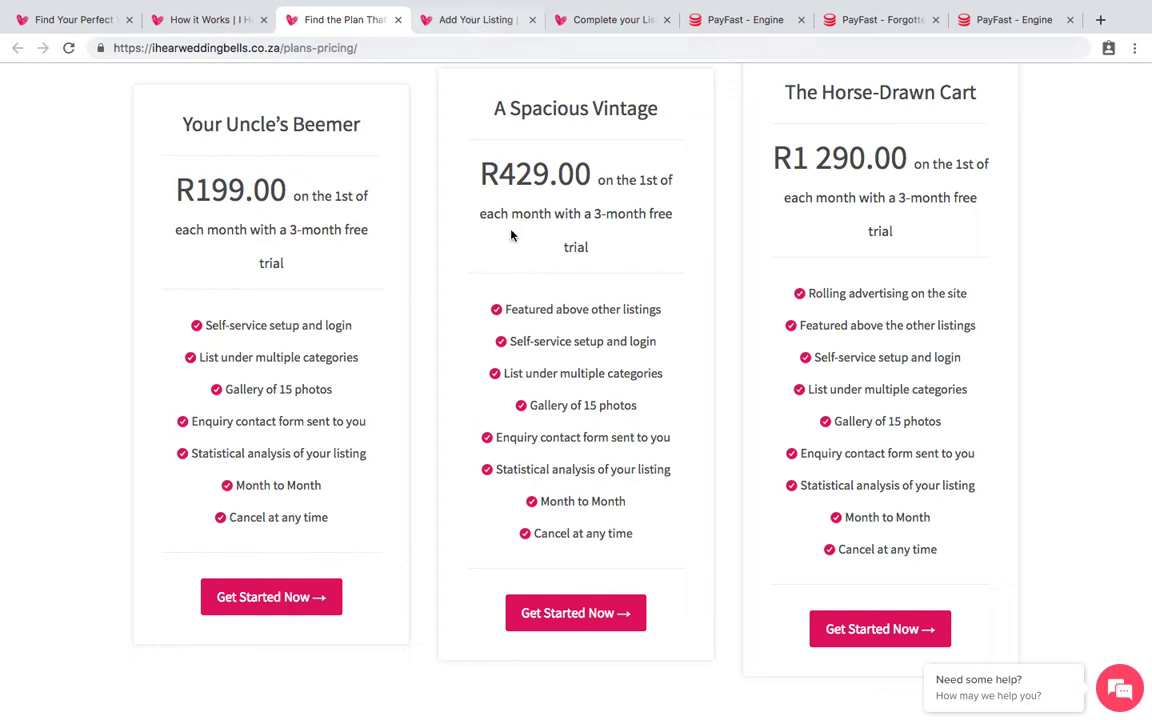
Open the Add Your Listing form for A Spacious Vintage and review the account, organisation, contact email, location, region and category fields.
key(ctrl+Tab)
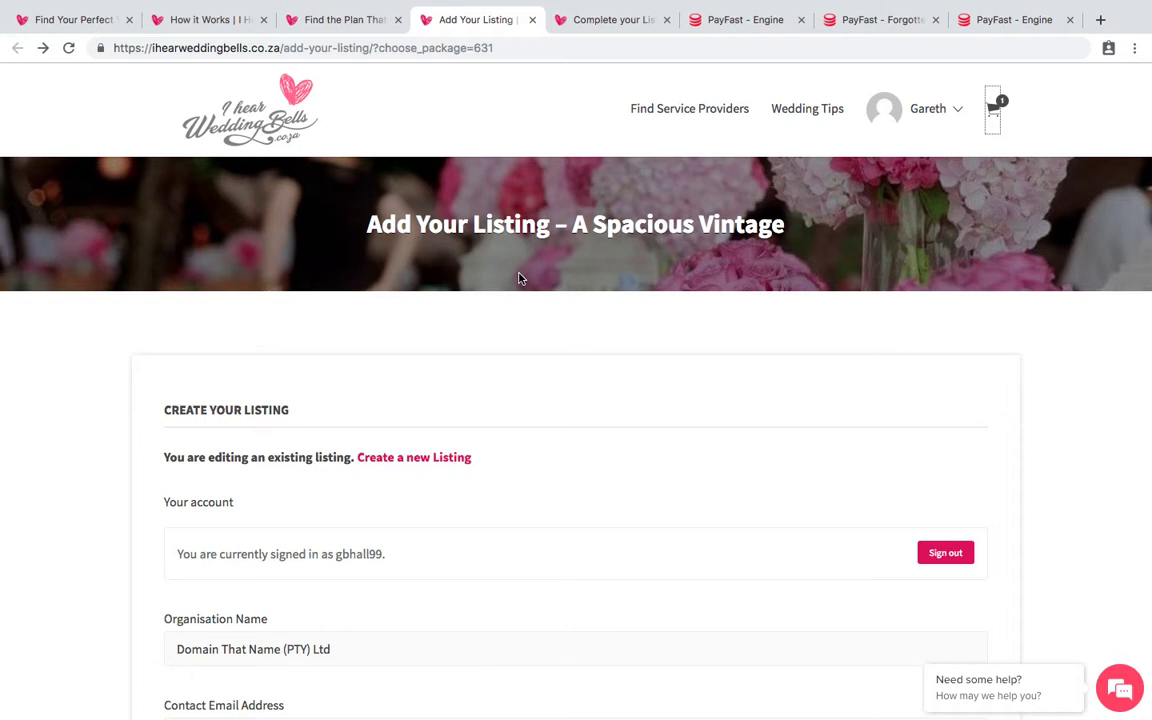
scroll(519, 278, down, 3)
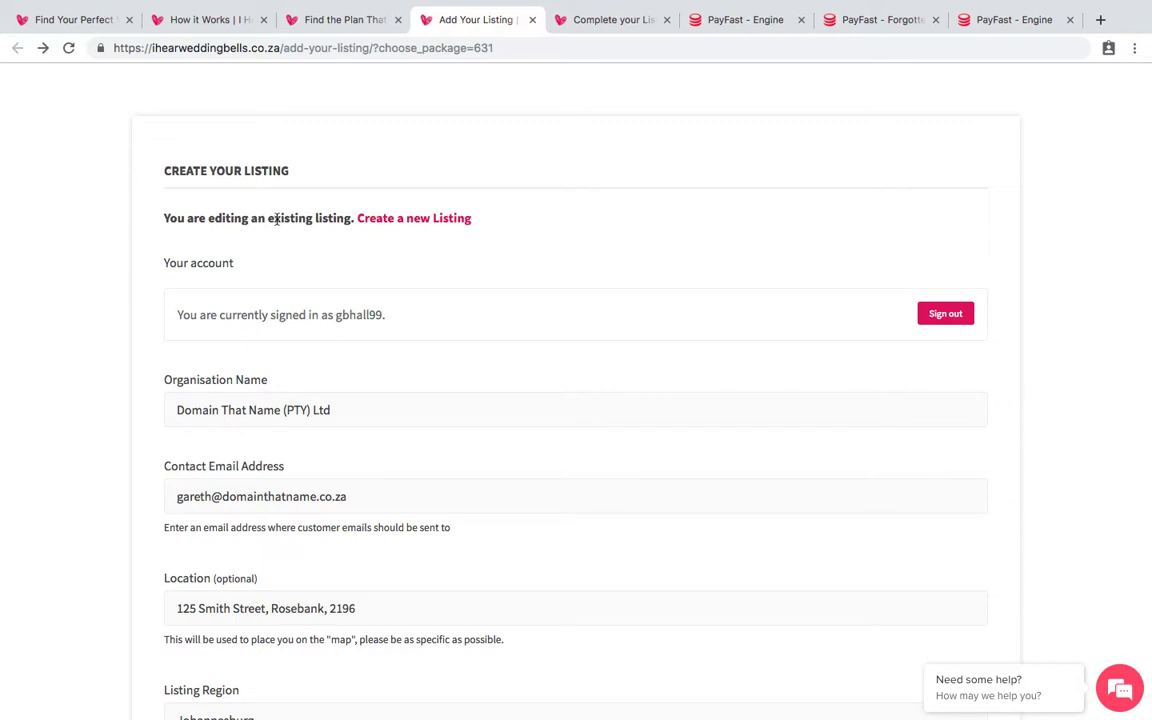
scroll(307, 288, down, 1)
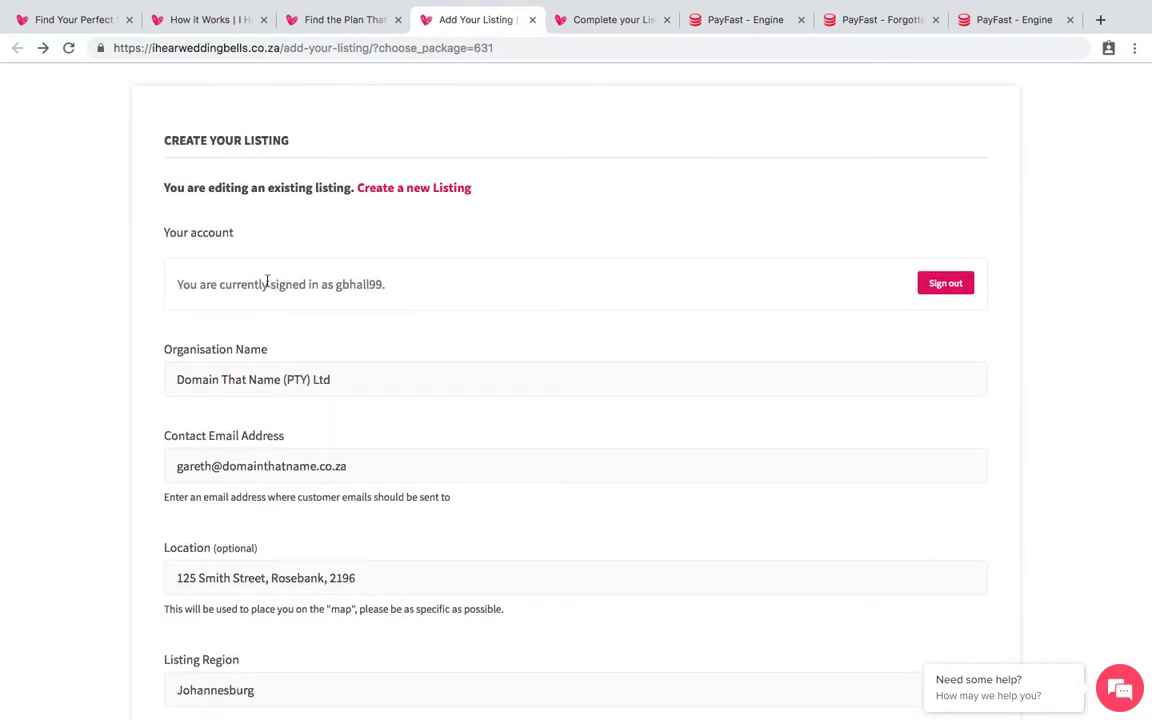
scroll(267, 281, down, 2)
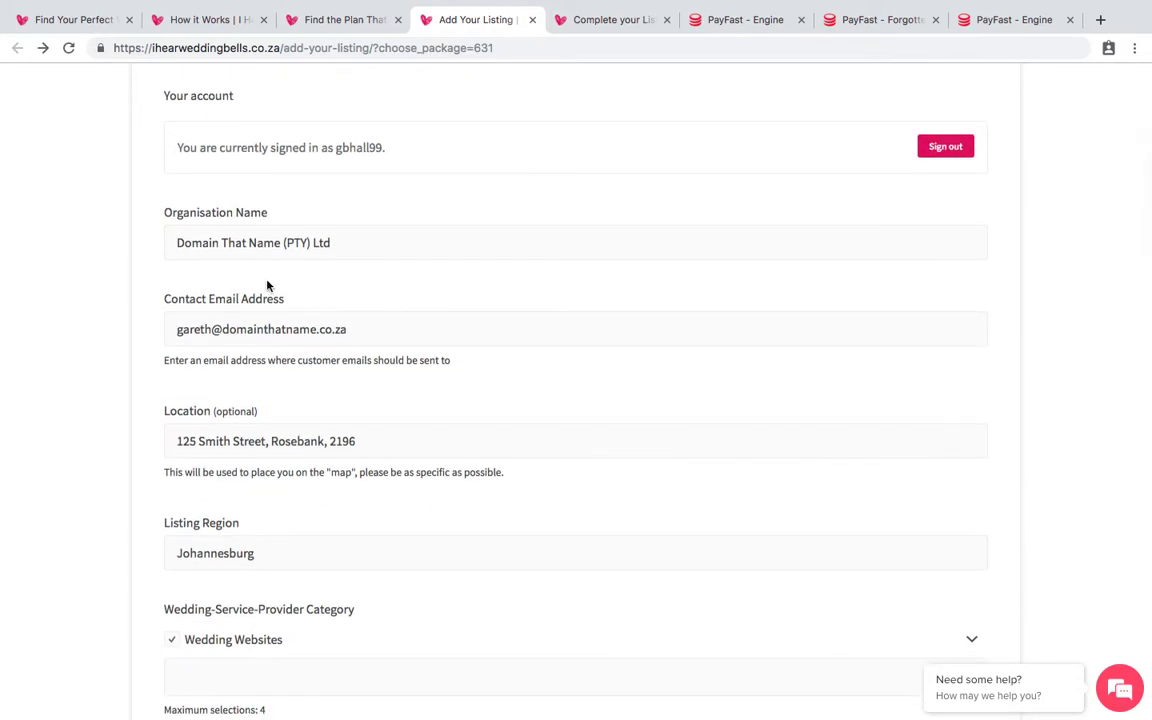
scroll(267, 286, down, 2)
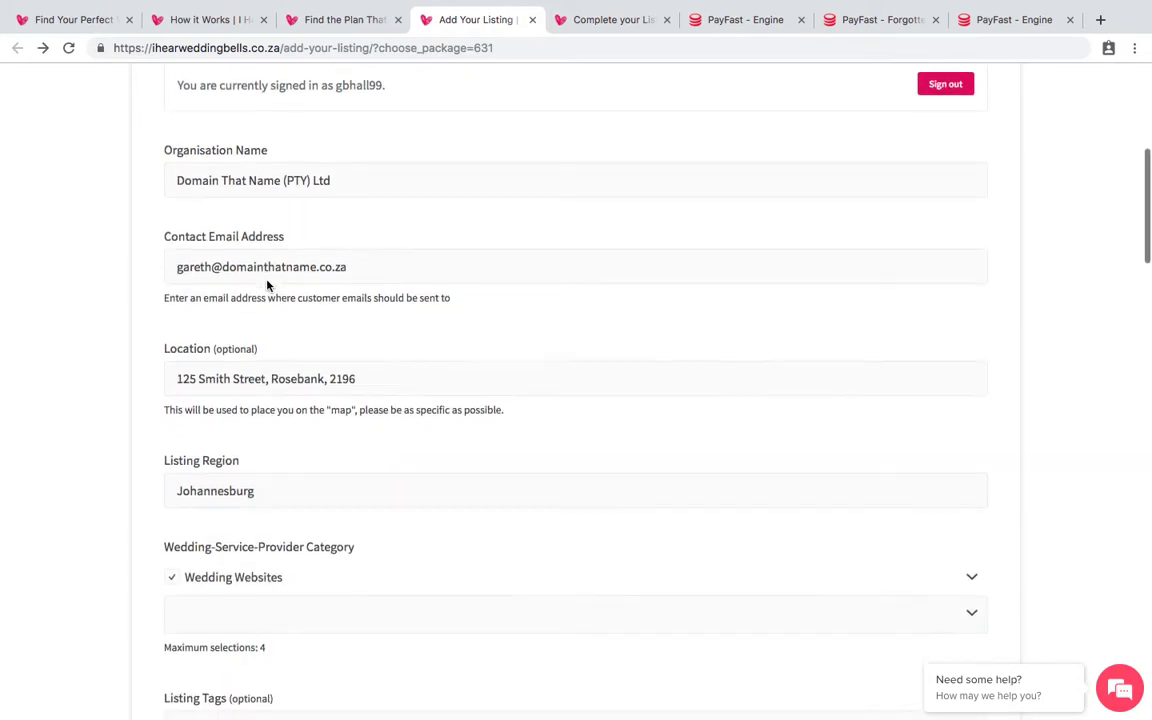
scroll(267, 285, down, 2)
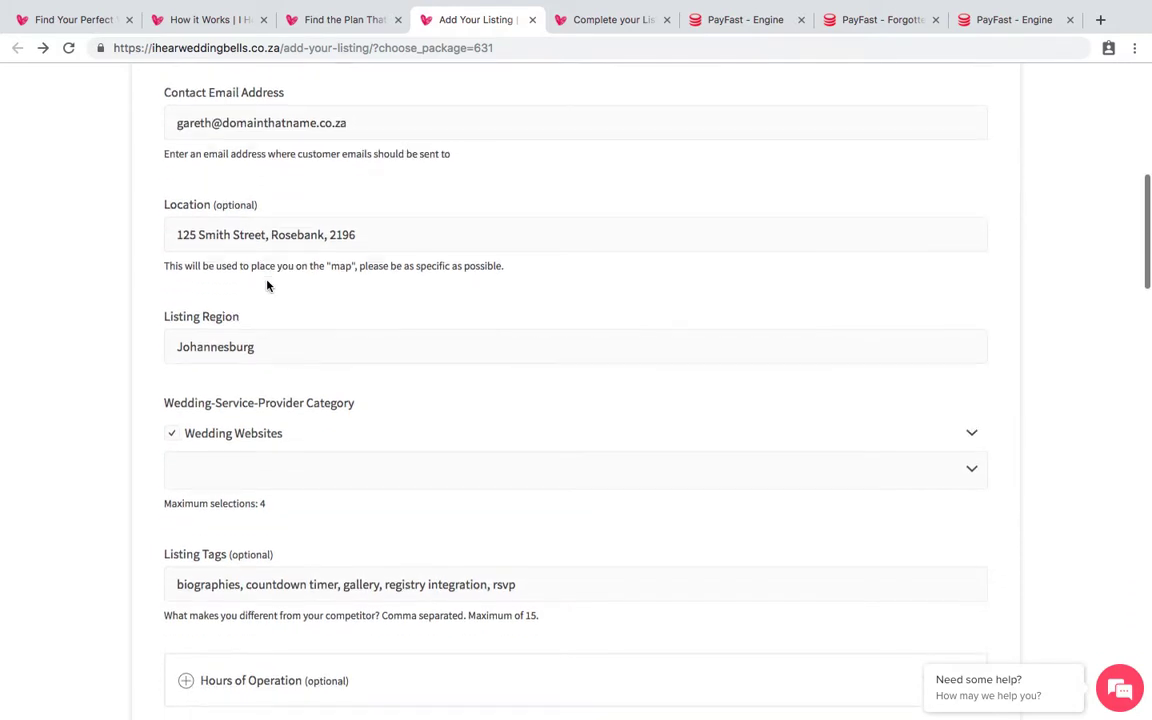
scroll(267, 286, down, 1)
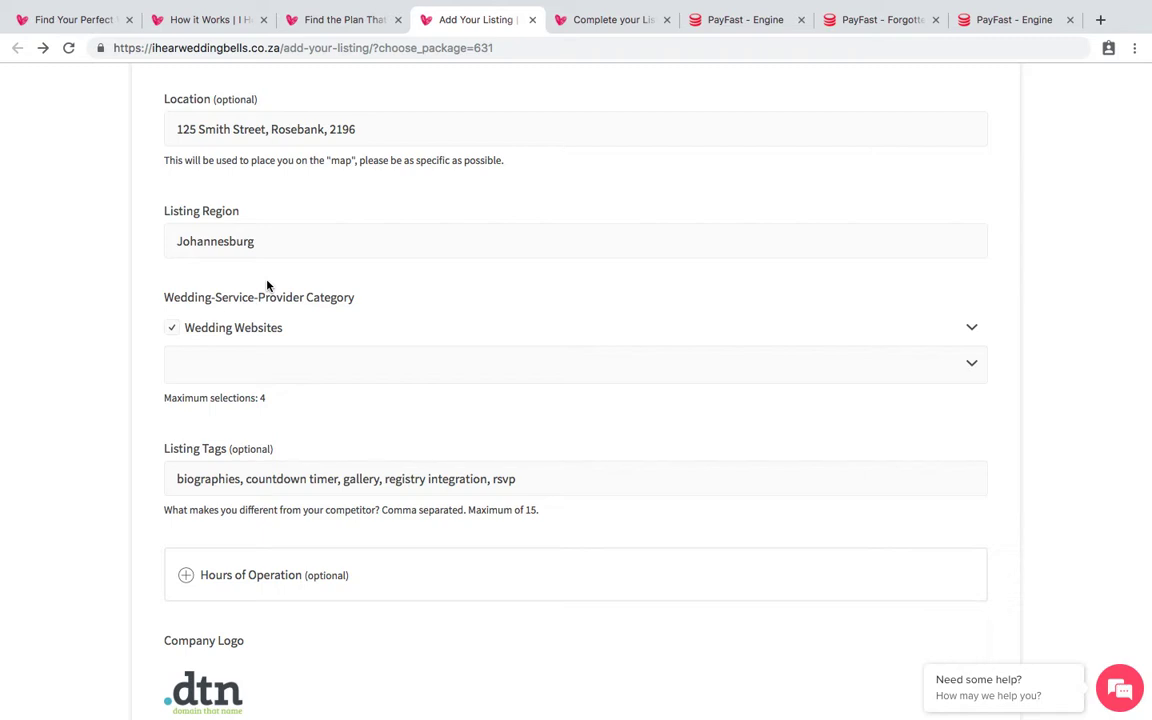
scroll(267, 286, down, 4)
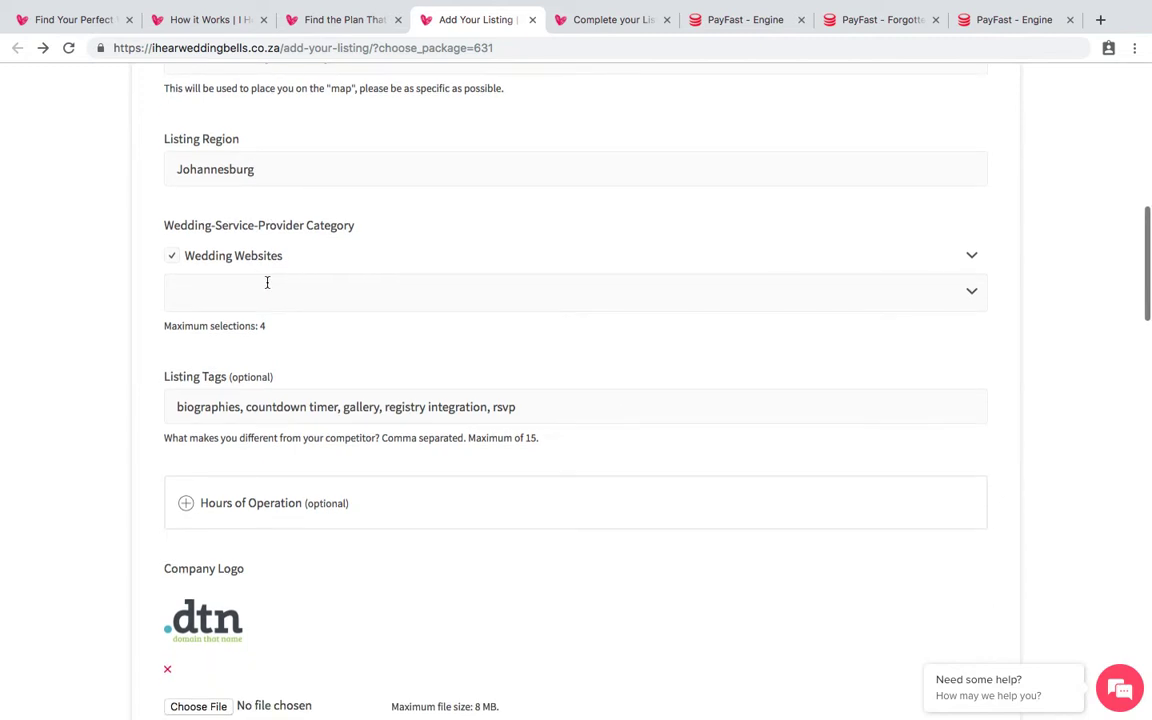
scroll(267, 285, down, 1)
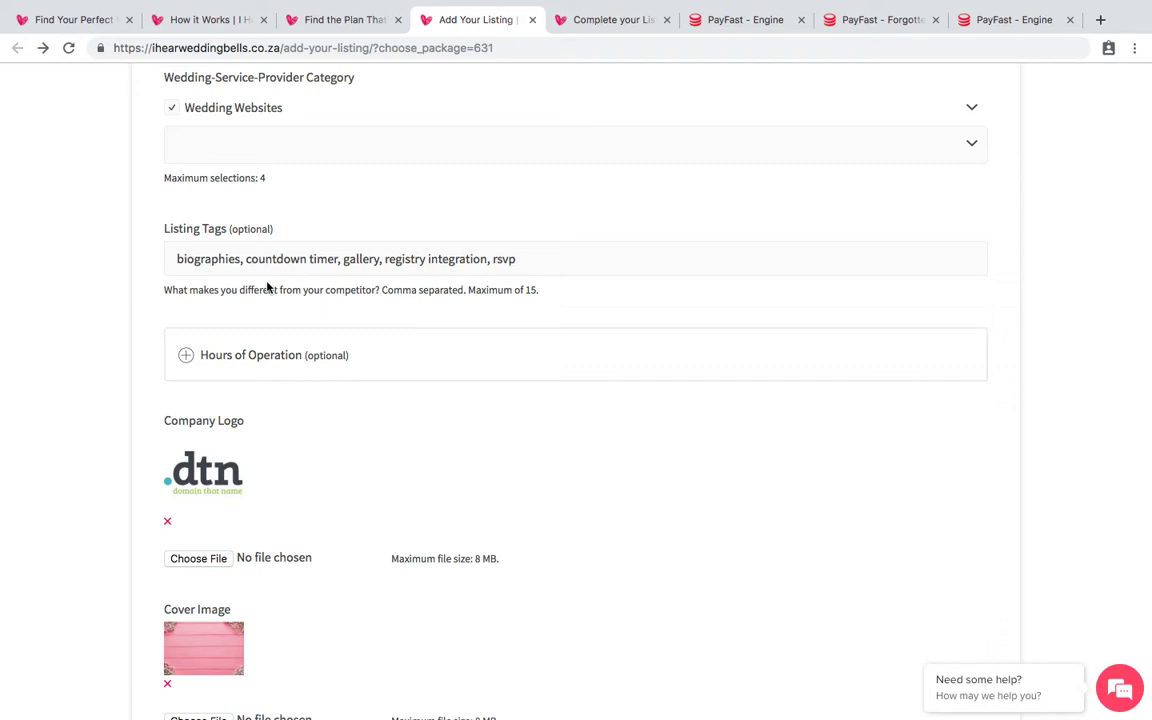
Review the form's listing tags, hours of operation, company logo, cover image and gallery images sections.
scroll(267, 287, down, 3)
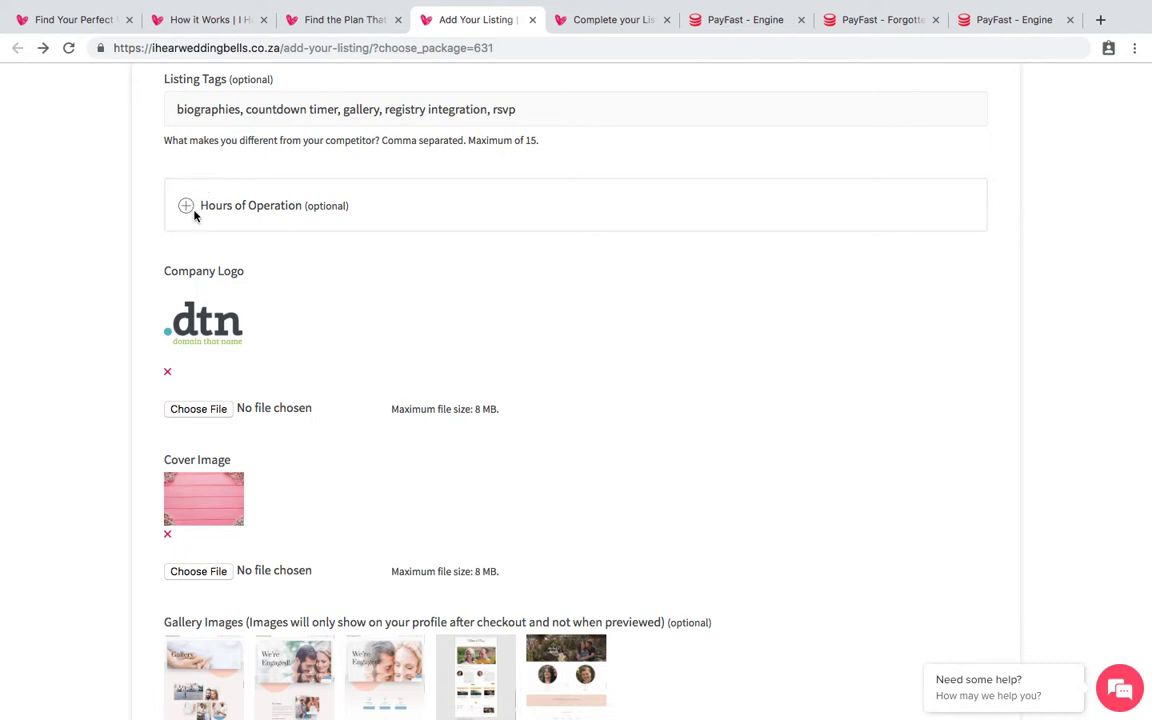
scroll(295, 267, down, 1)
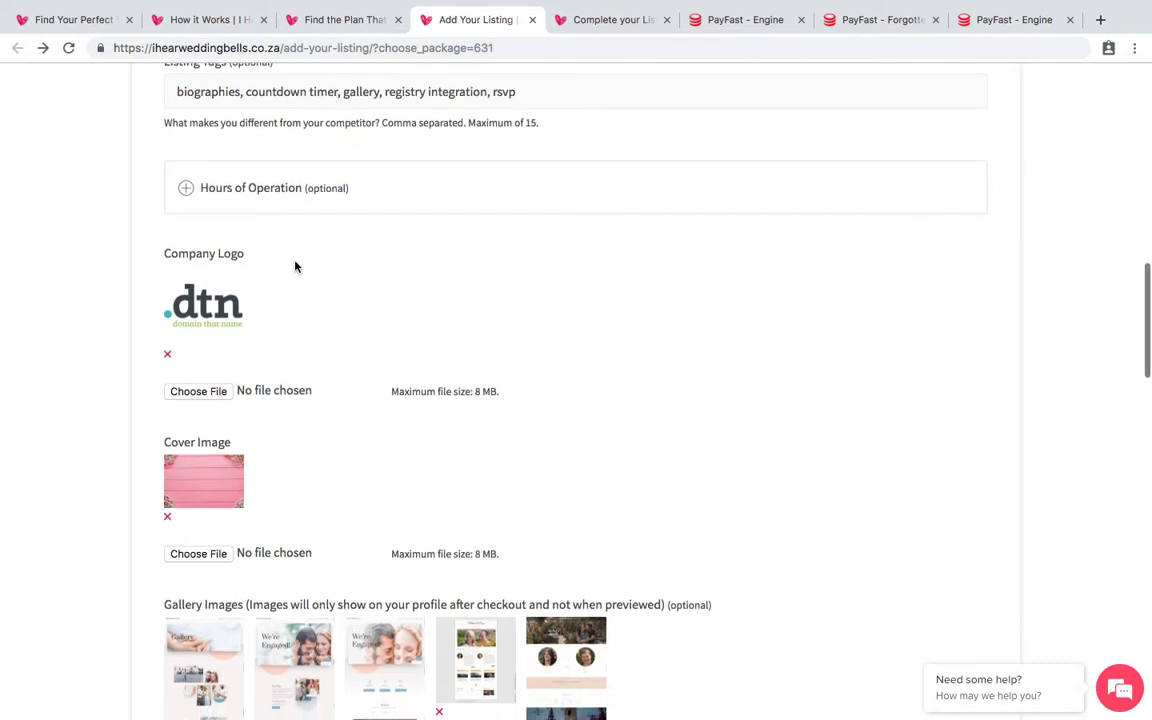
scroll(295, 267, down, 2)
scroll(295, 267, down, 5)
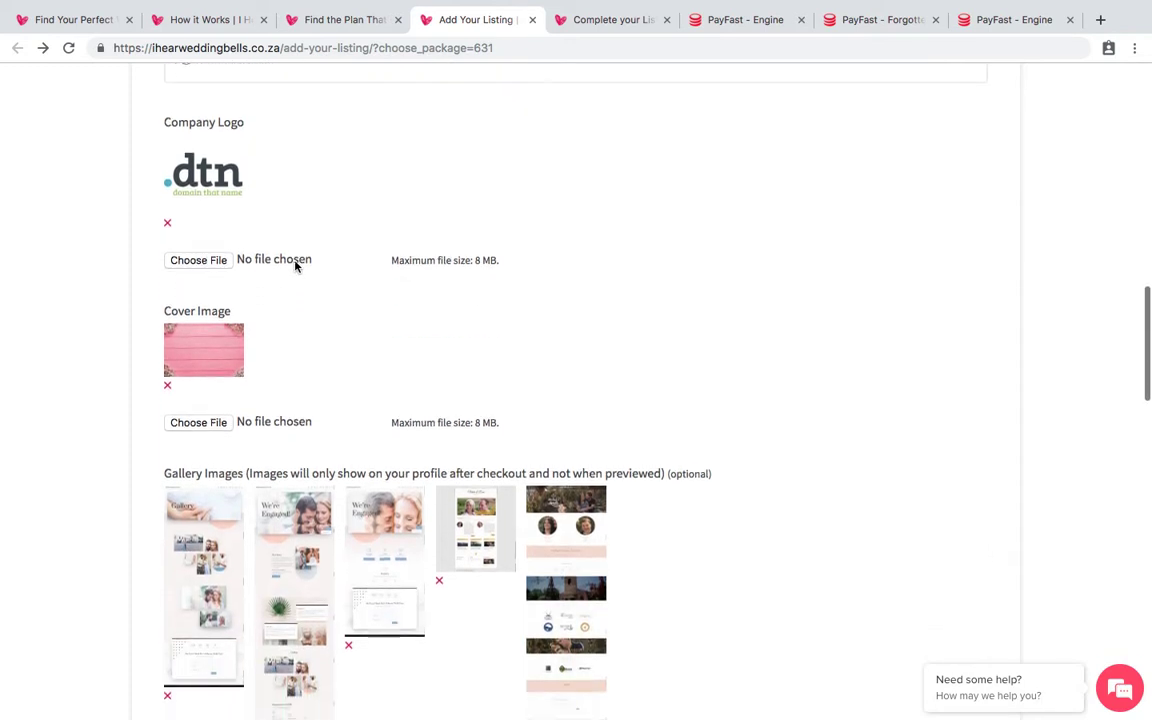
scroll(295, 267, down, 4)
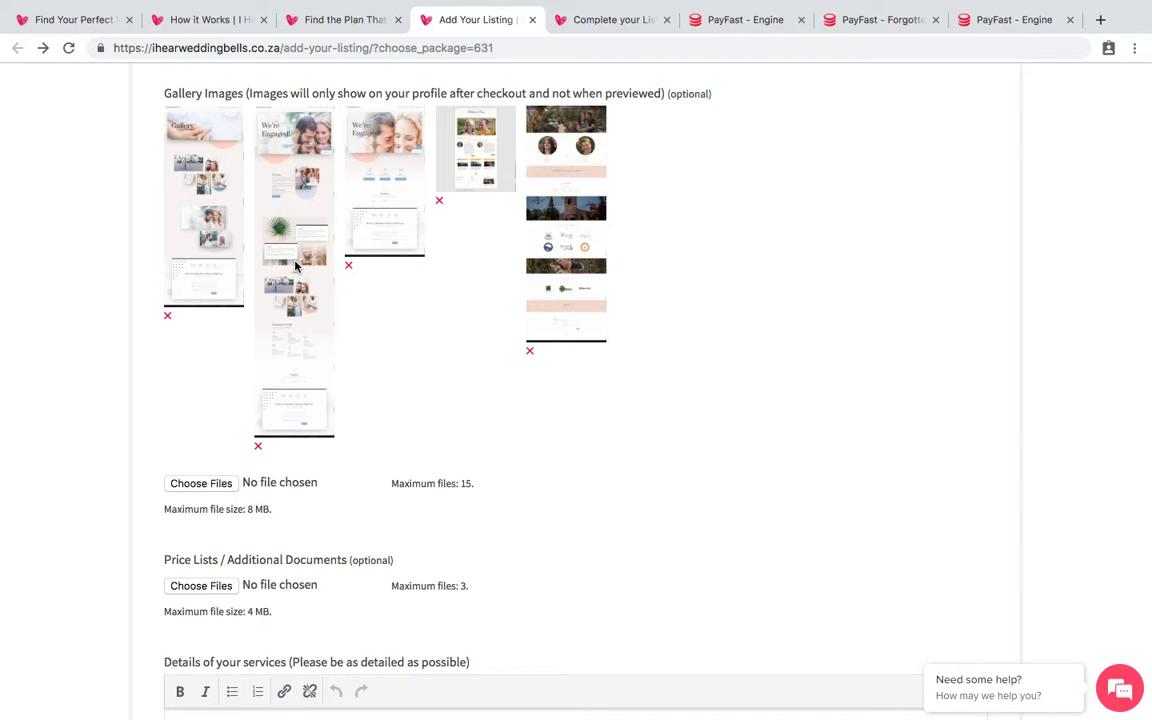
Review the listing form's price list uploads, service details, website and phone number fields.
scroll(295, 265, down, 5)
scroll(295, 265, down, 8)
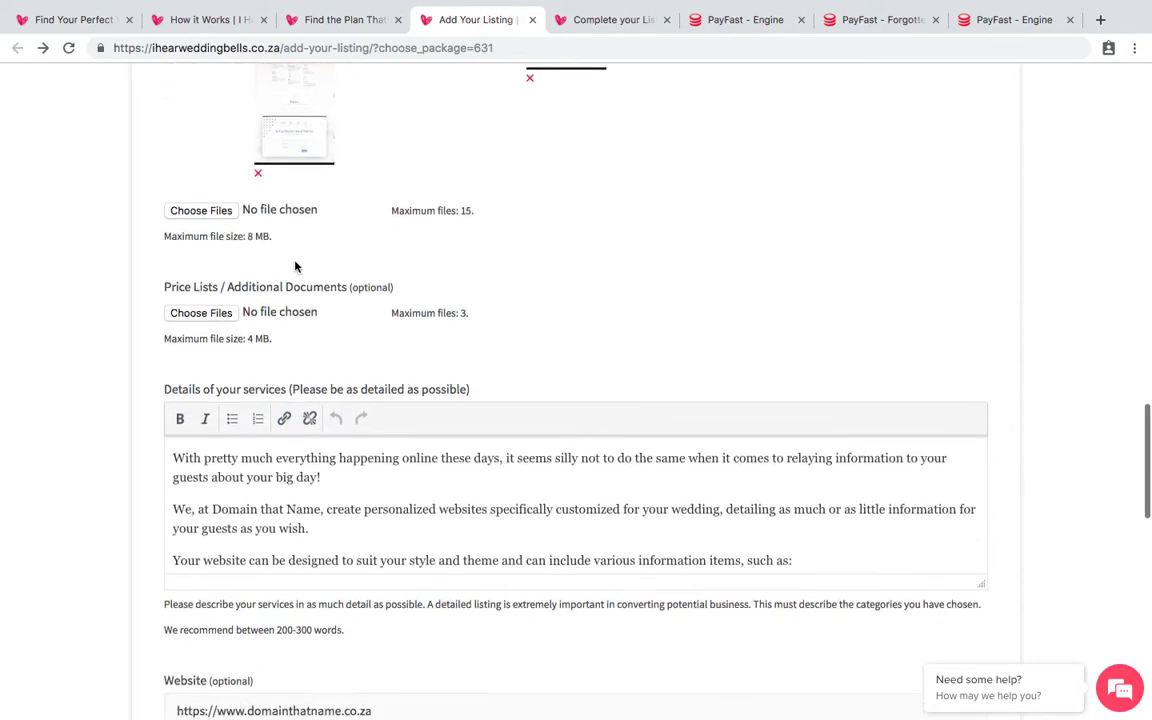
scroll(295, 265, down, 1)
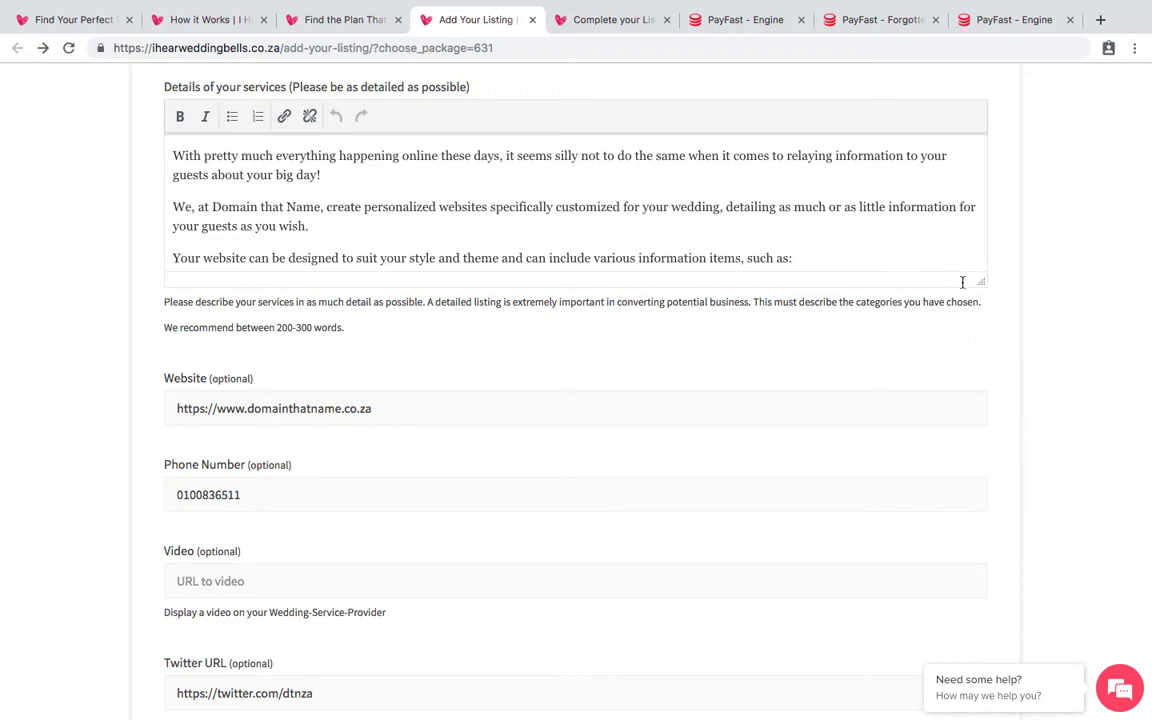
Enlarge the service details editor to show its full text and review the website, phone, video and social media URL fields.
drag(979, 286, 964, 509)
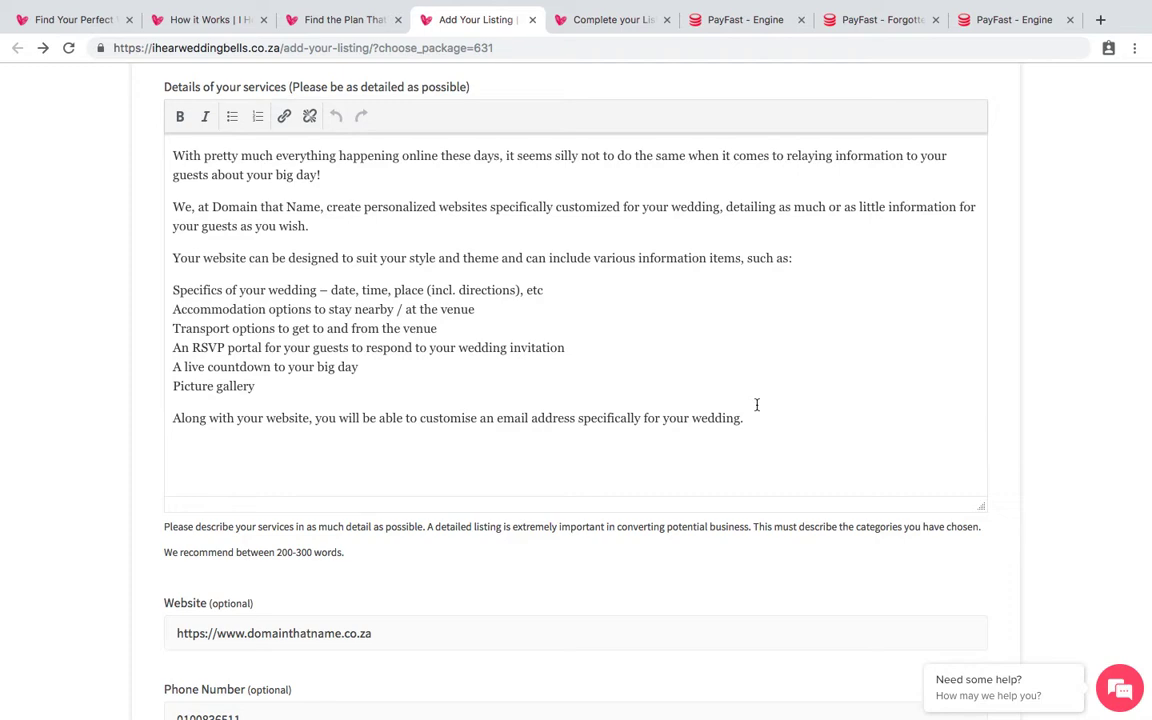
scroll(757, 405, down, 5)
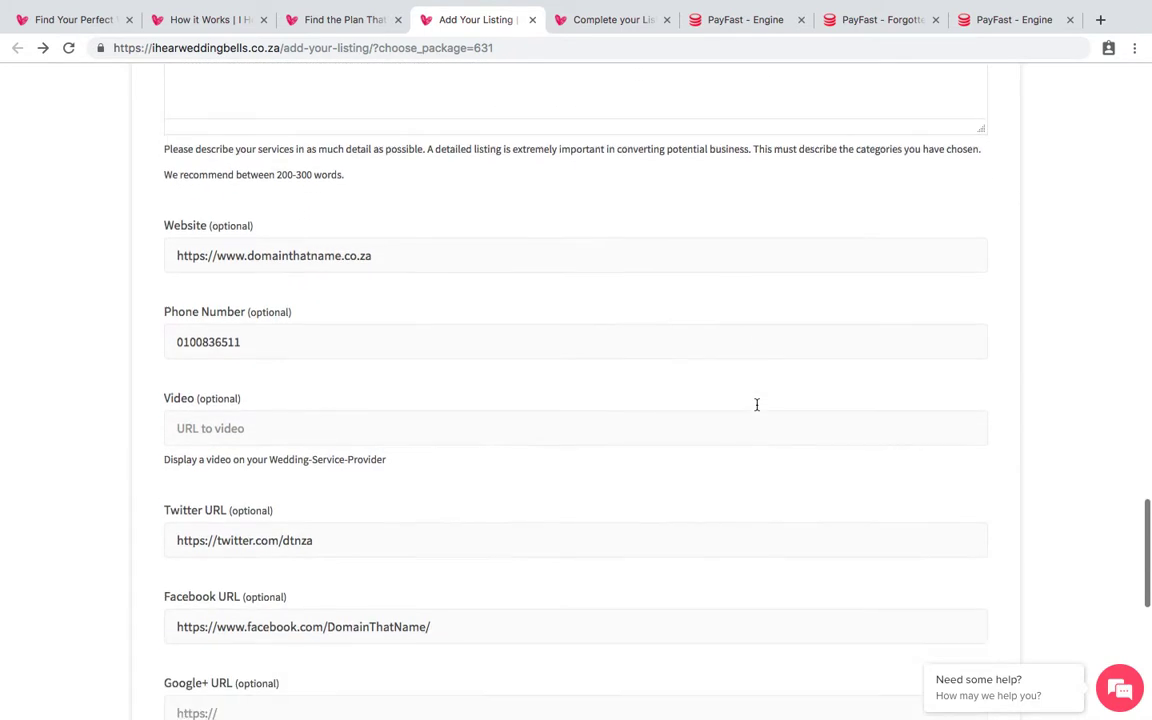
scroll(757, 405, down, 2)
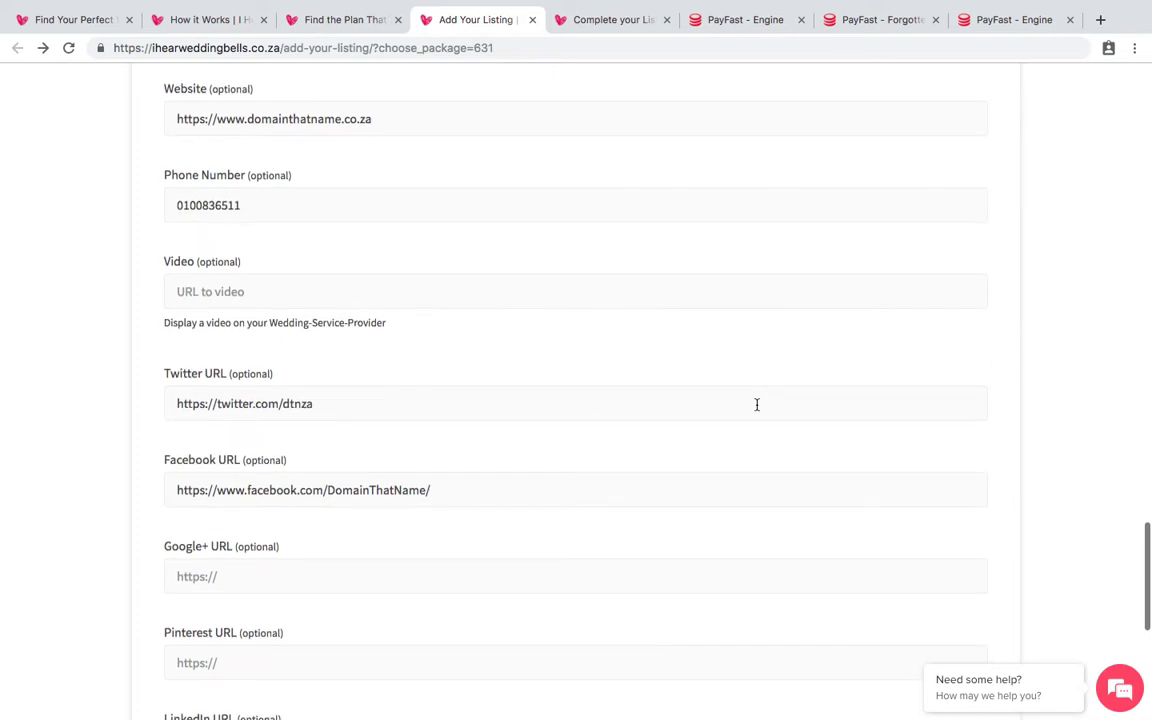
scroll(757, 405, down, 3)
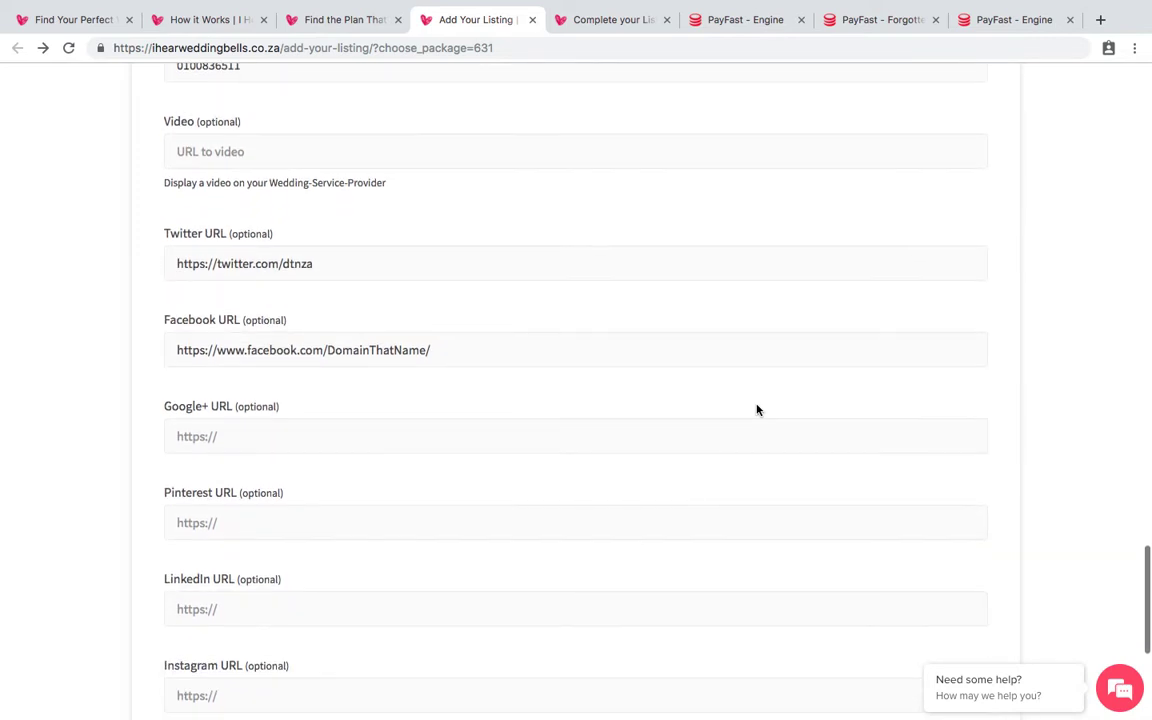
scroll(757, 408, down, 5)
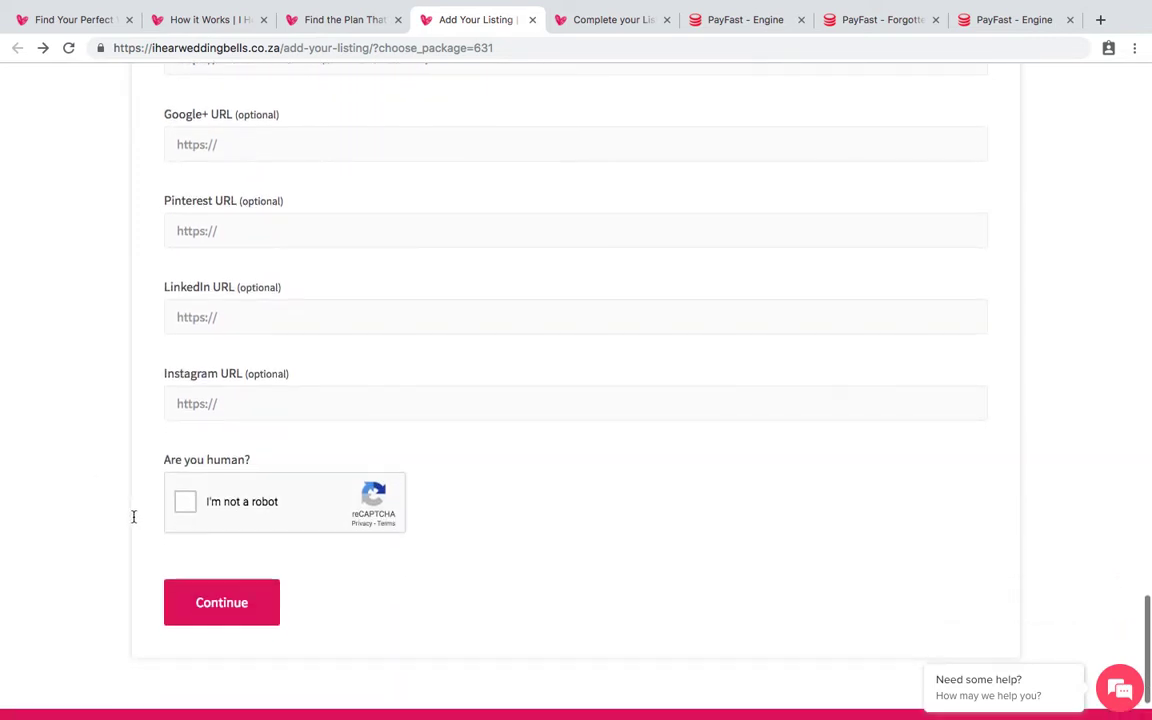
Complete the "I'm not a robot" check and continue from the listing form to the Complete your Listing Order page.
click(207, 511)
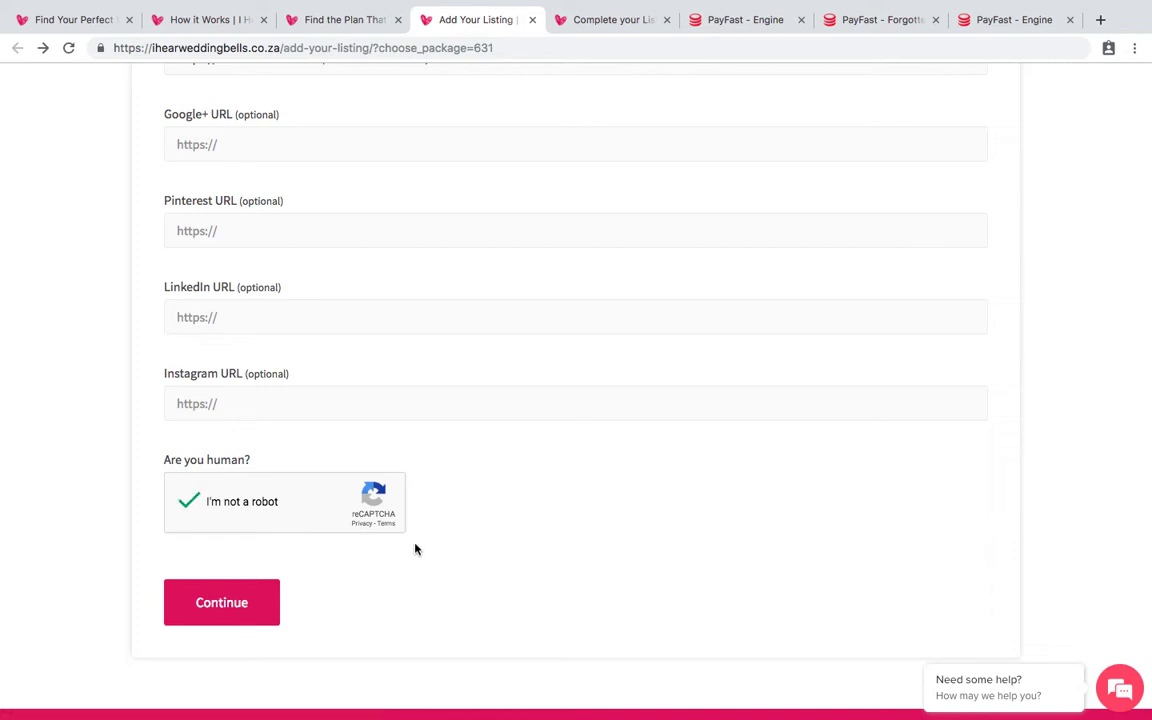
click(207, 603)
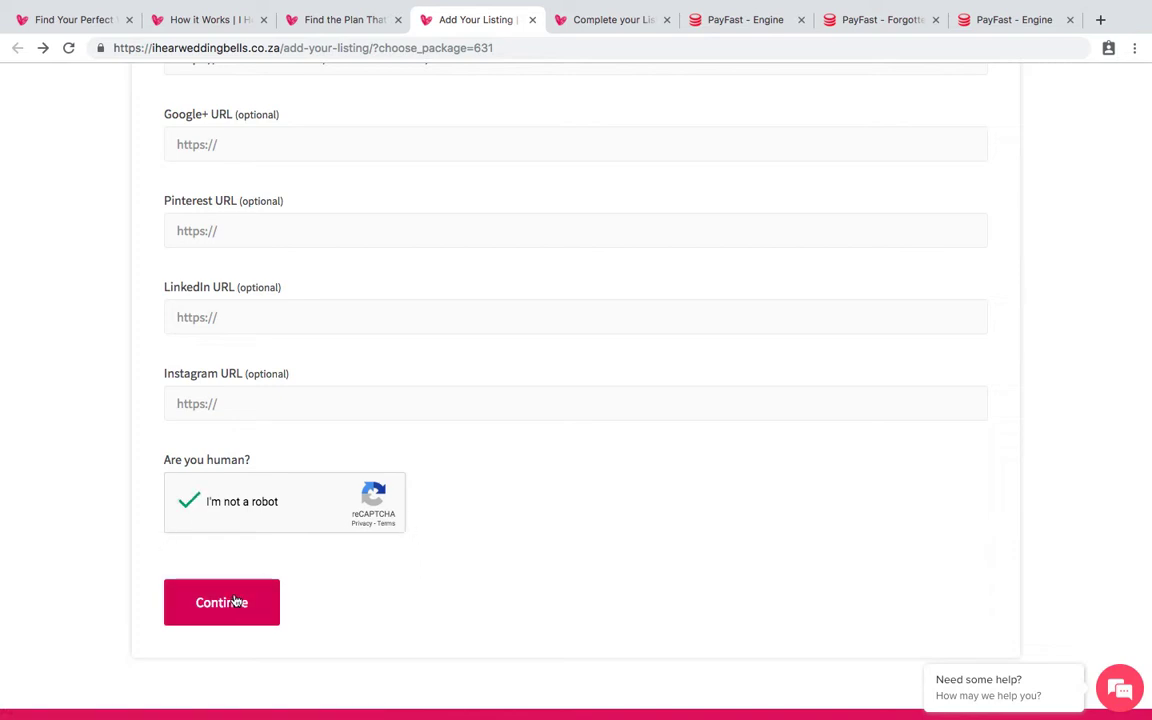
click(594, 20)
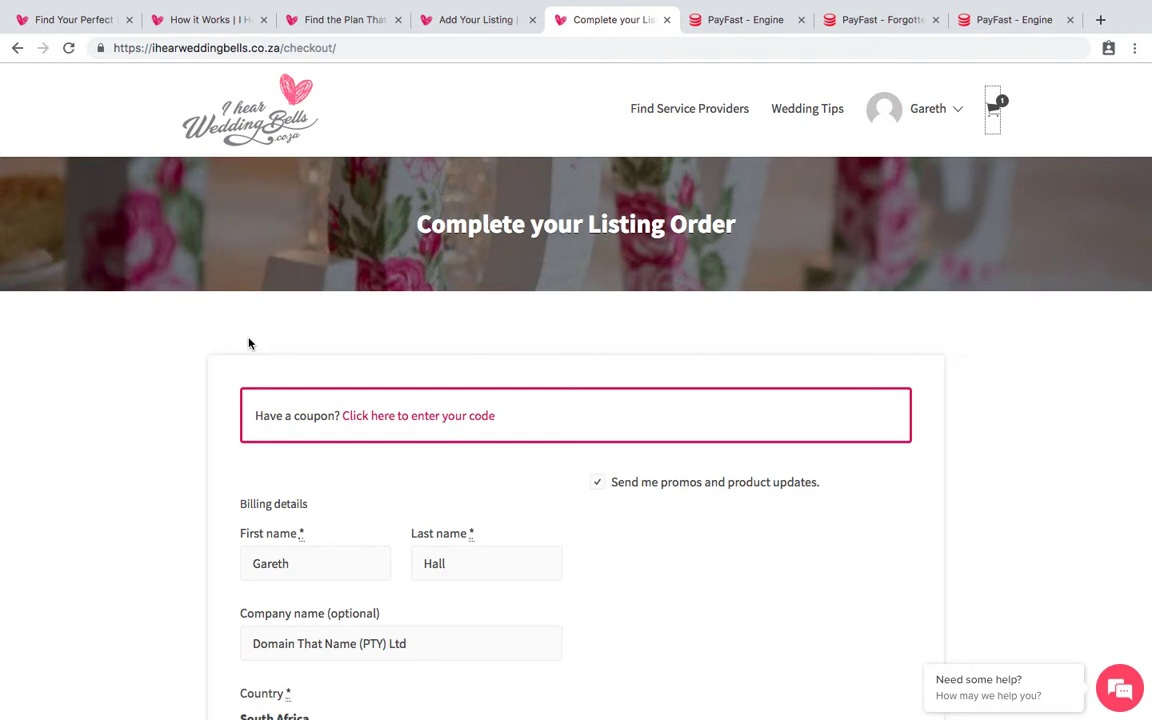
Review the checkout's coupon option and the billing details fields from name and company through to email address.
scroll(250, 343, down, 2)
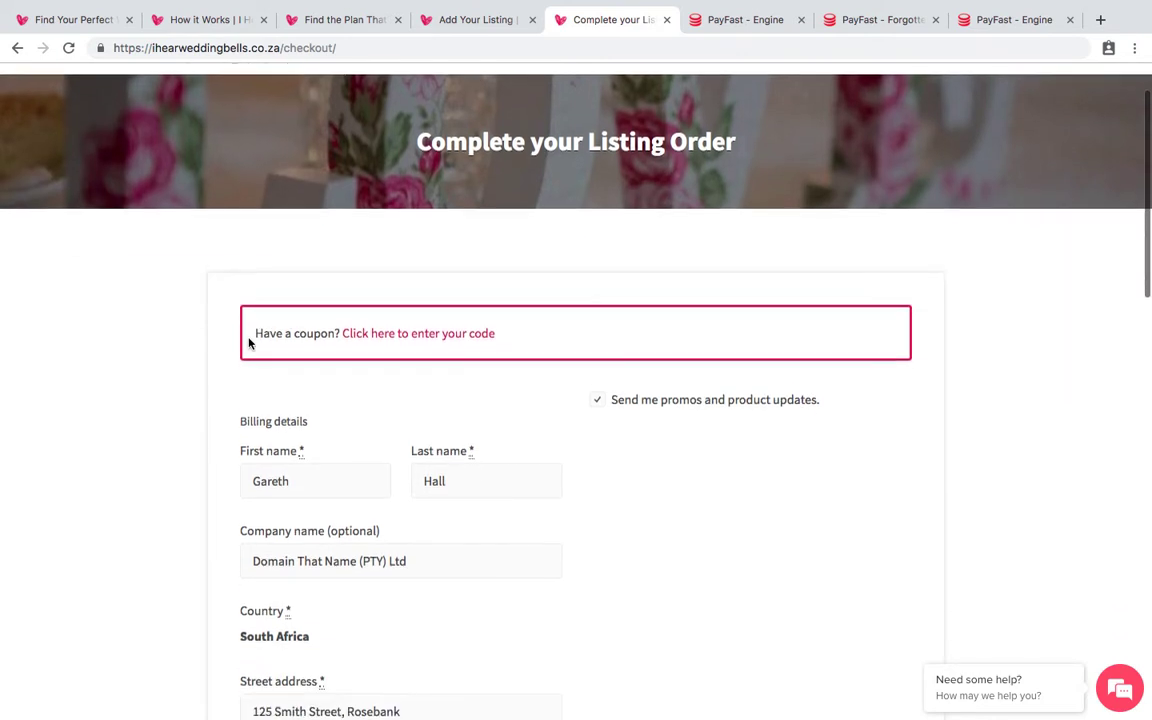
scroll(250, 343, down, 1)
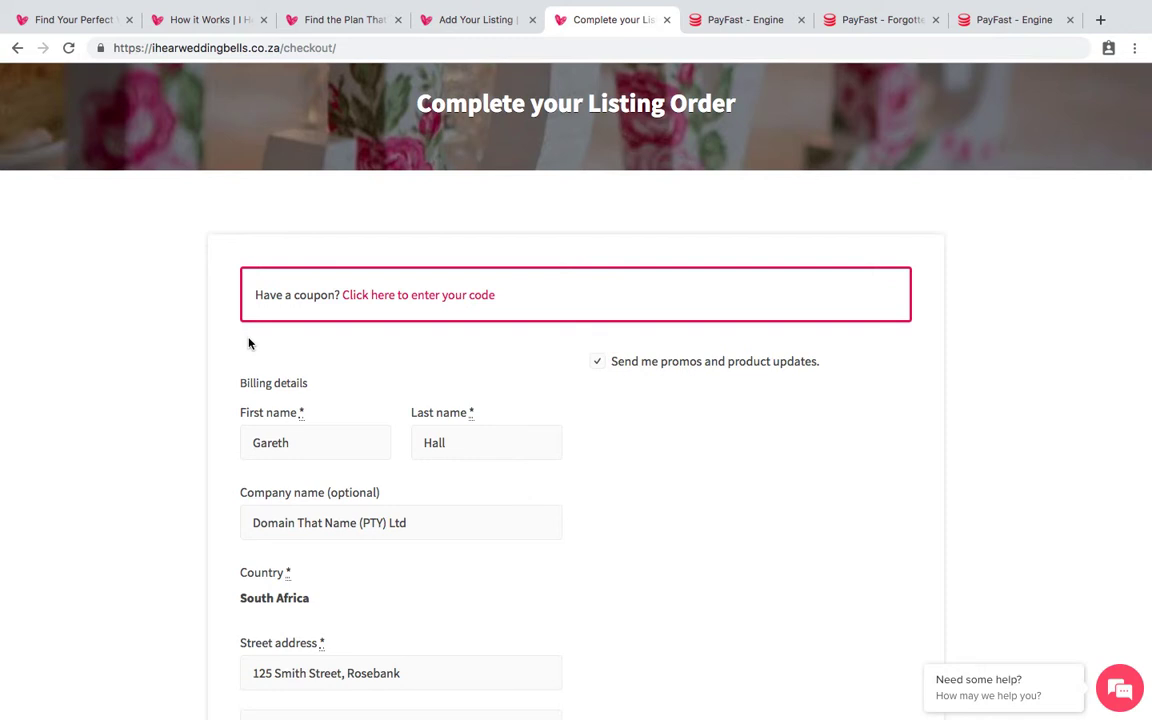
scroll(250, 343, down, 1)
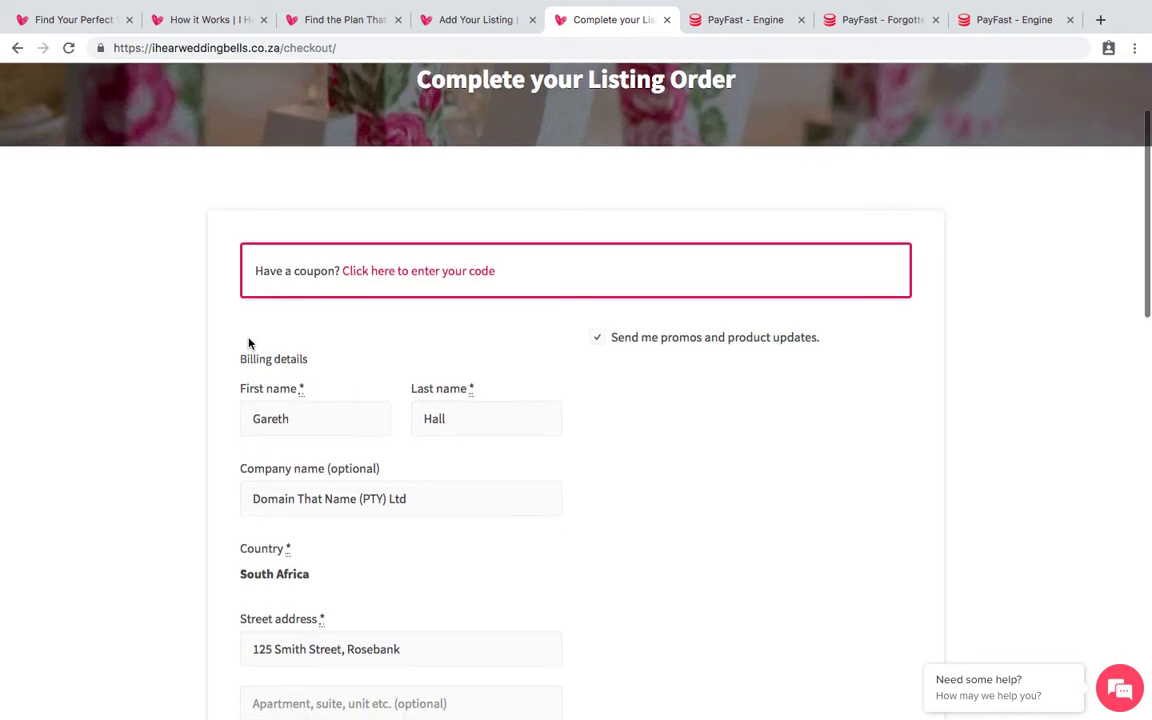
scroll(250, 343, up, 3)
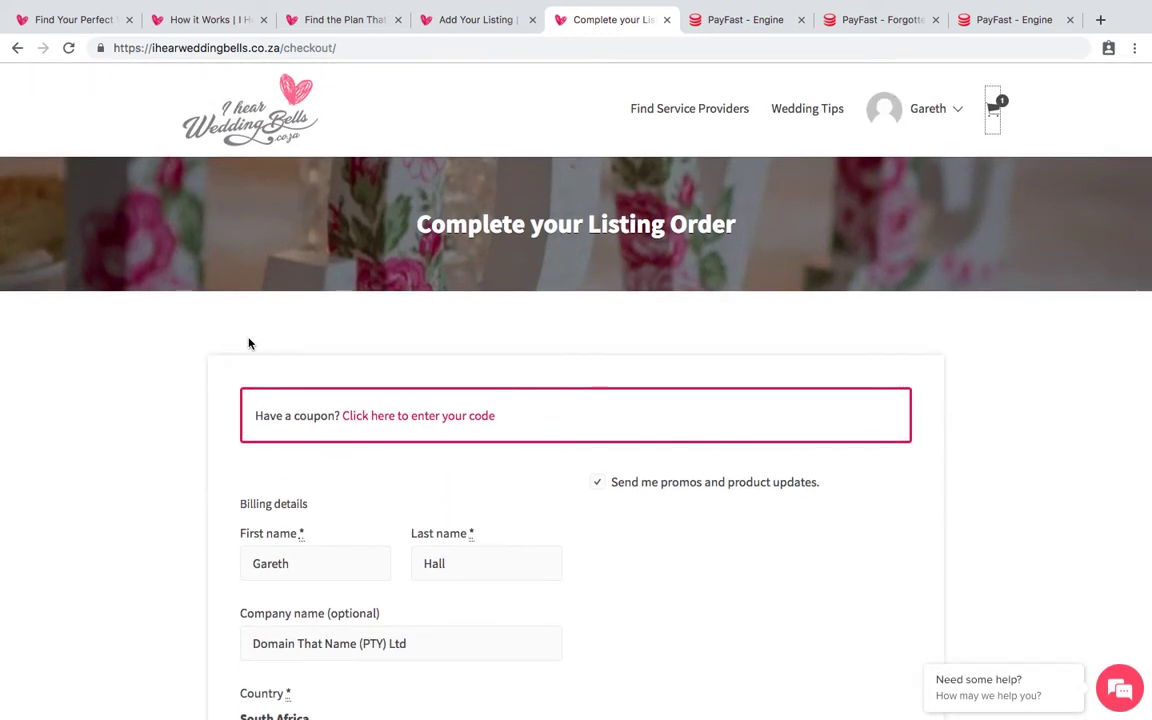
scroll(422, 372, down, 1)
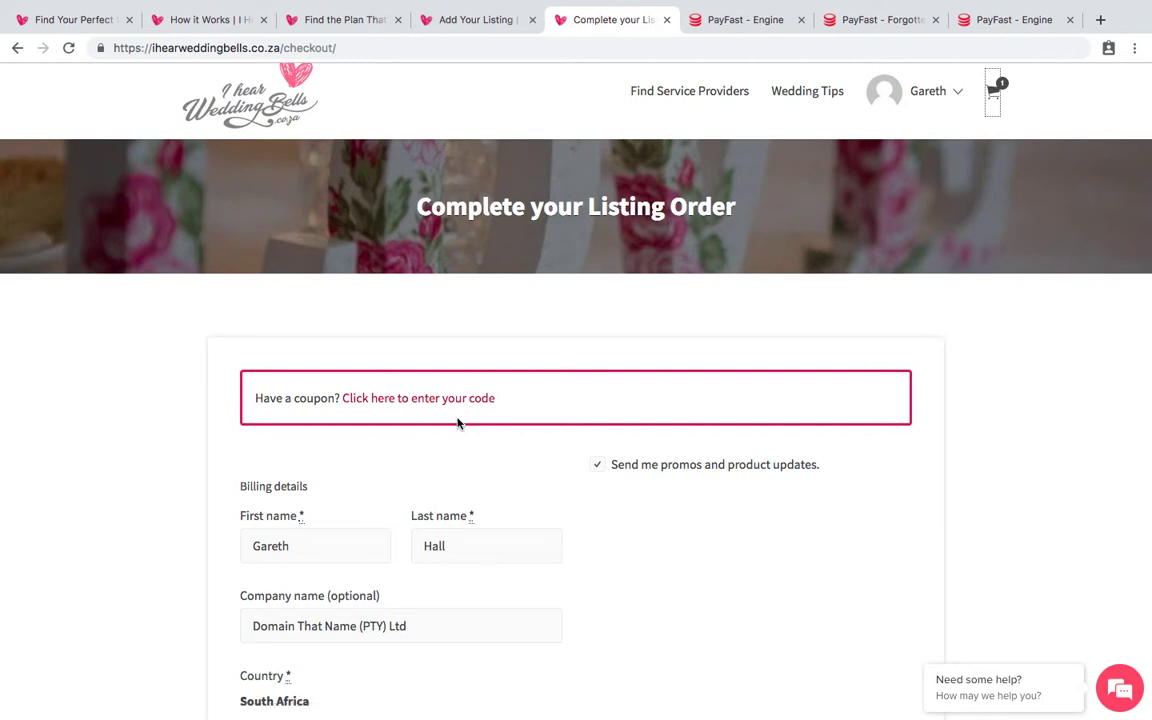
scroll(458, 423, down, 5)
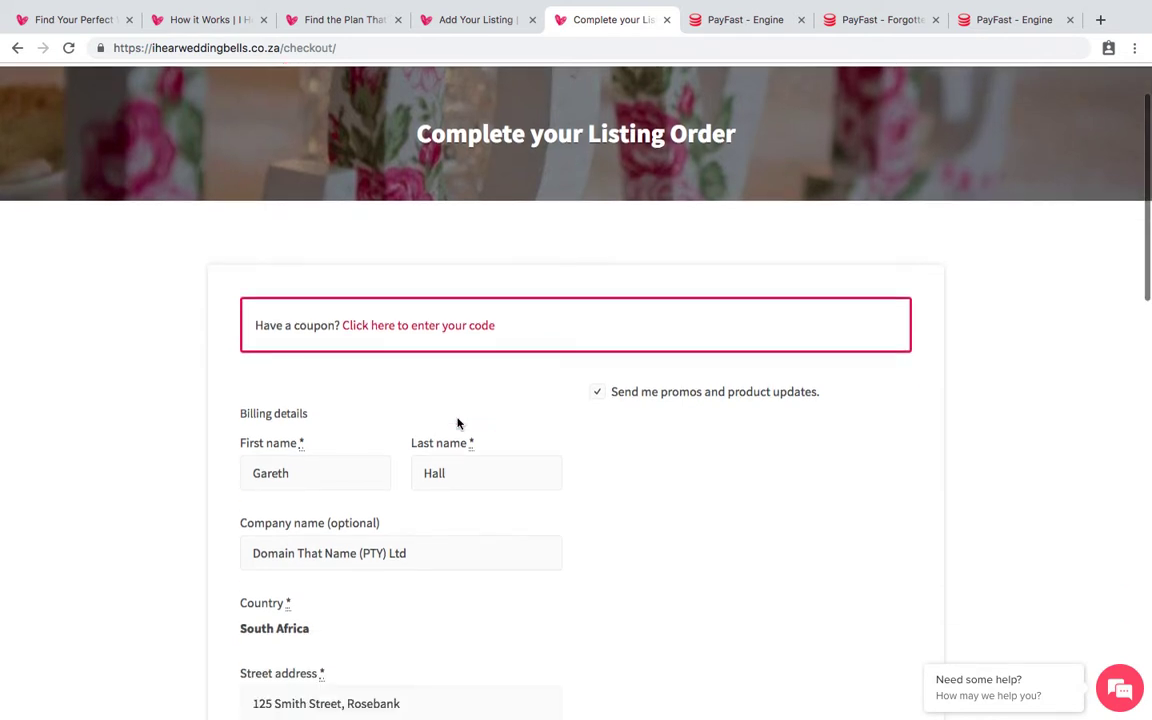
scroll(459, 425, down, 7)
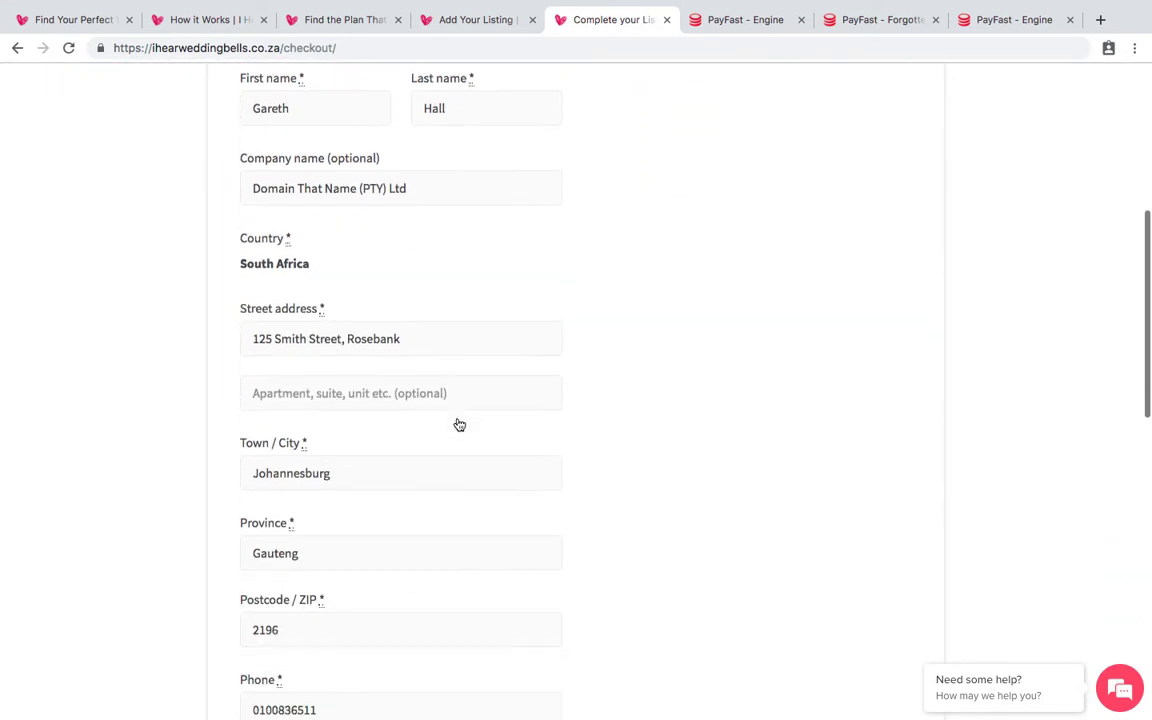
scroll(458, 420, down, 5)
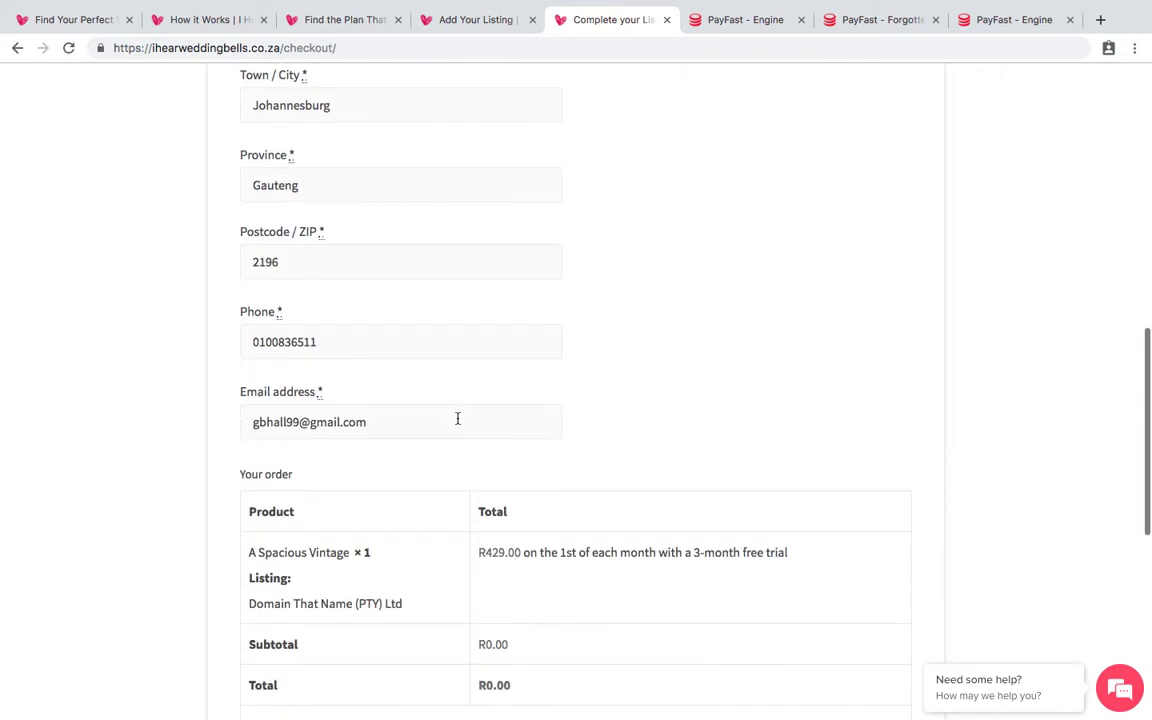
Review the order summary for A Spacious Vintage and highlight the first renewal date under Recurring Total.
scroll(458, 423, down, 1)
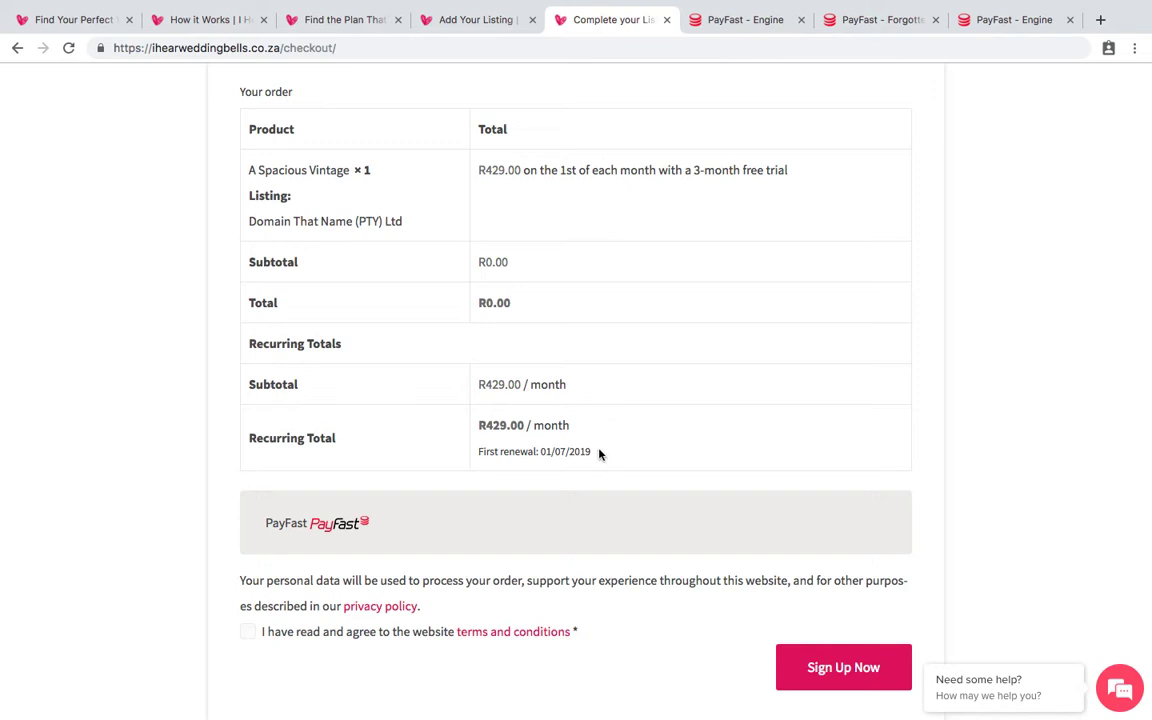
drag(591, 452, 477, 453)
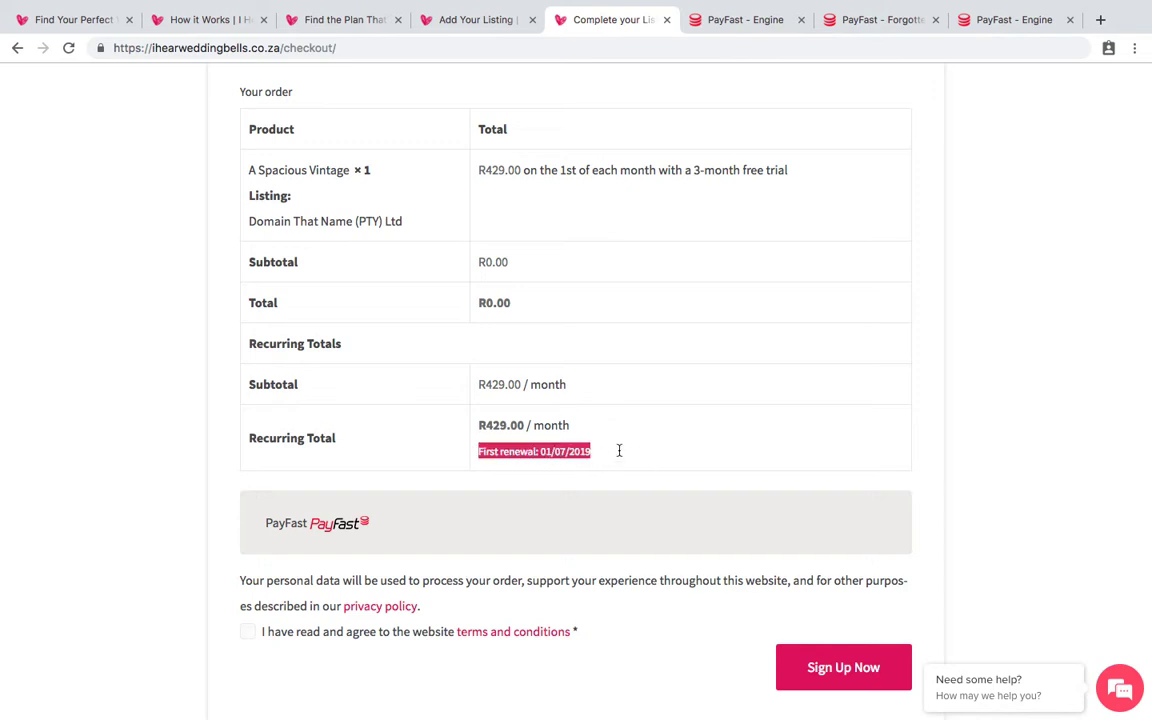
click(619, 455)
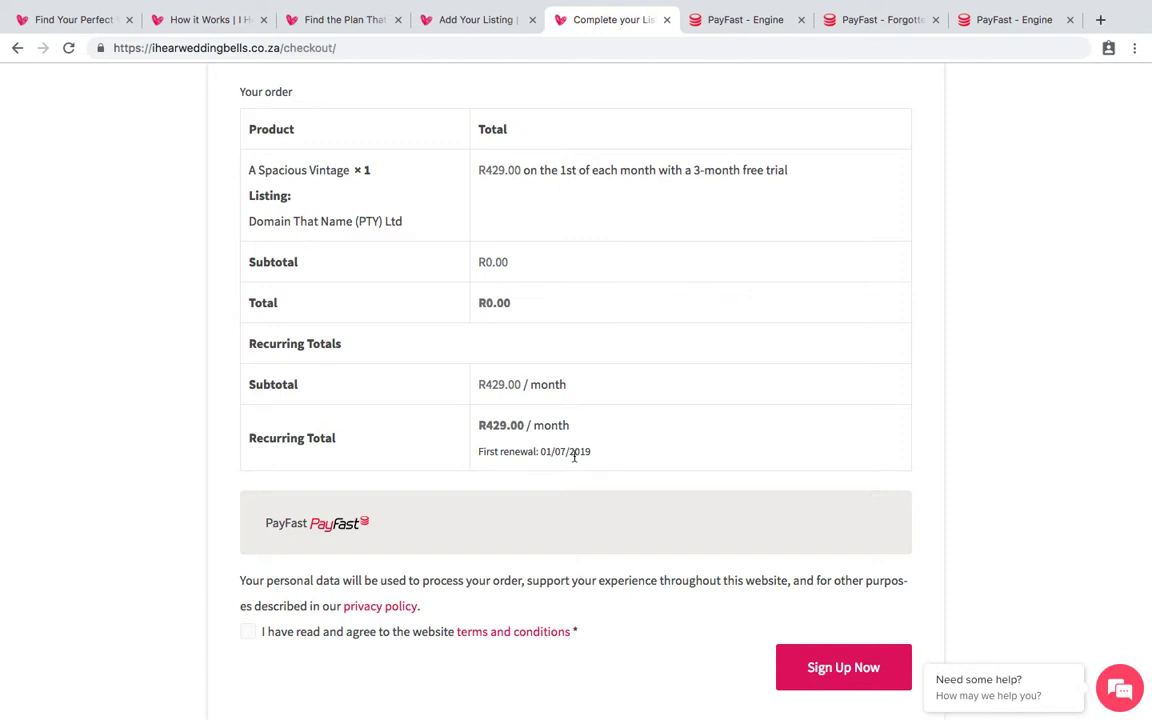
Agree to the website terms and conditions and go to the PayFast payment login page for the order.
scroll(575, 457, down, 1)
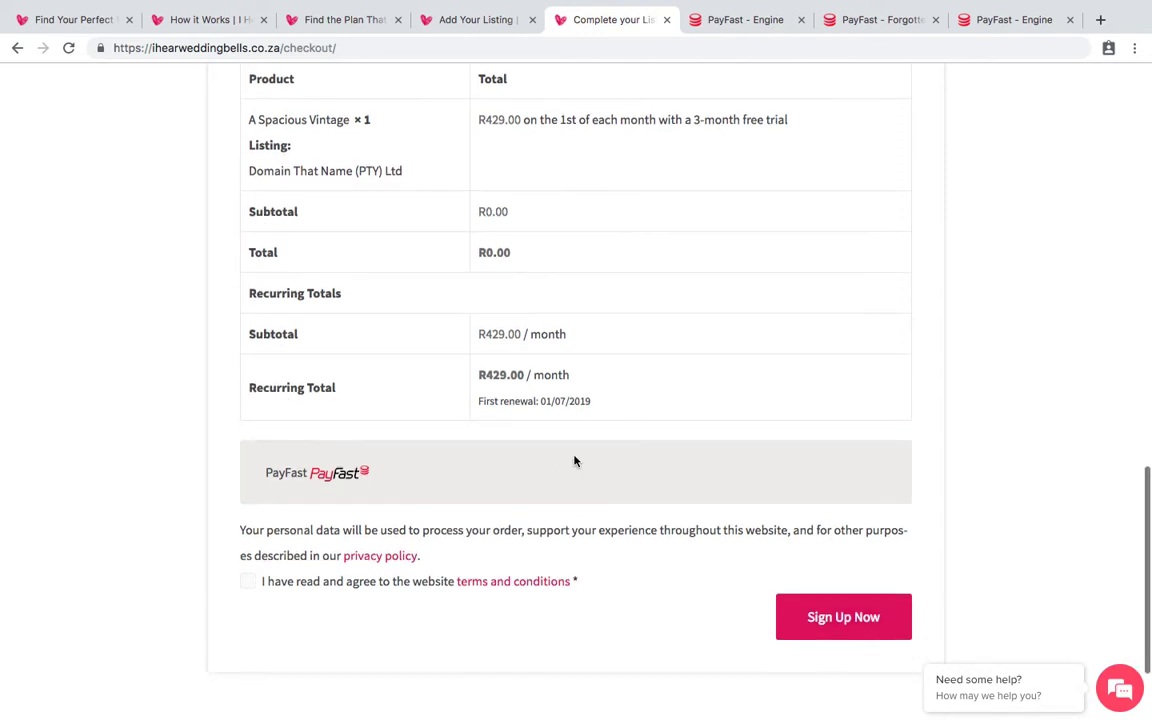
click(293, 589)
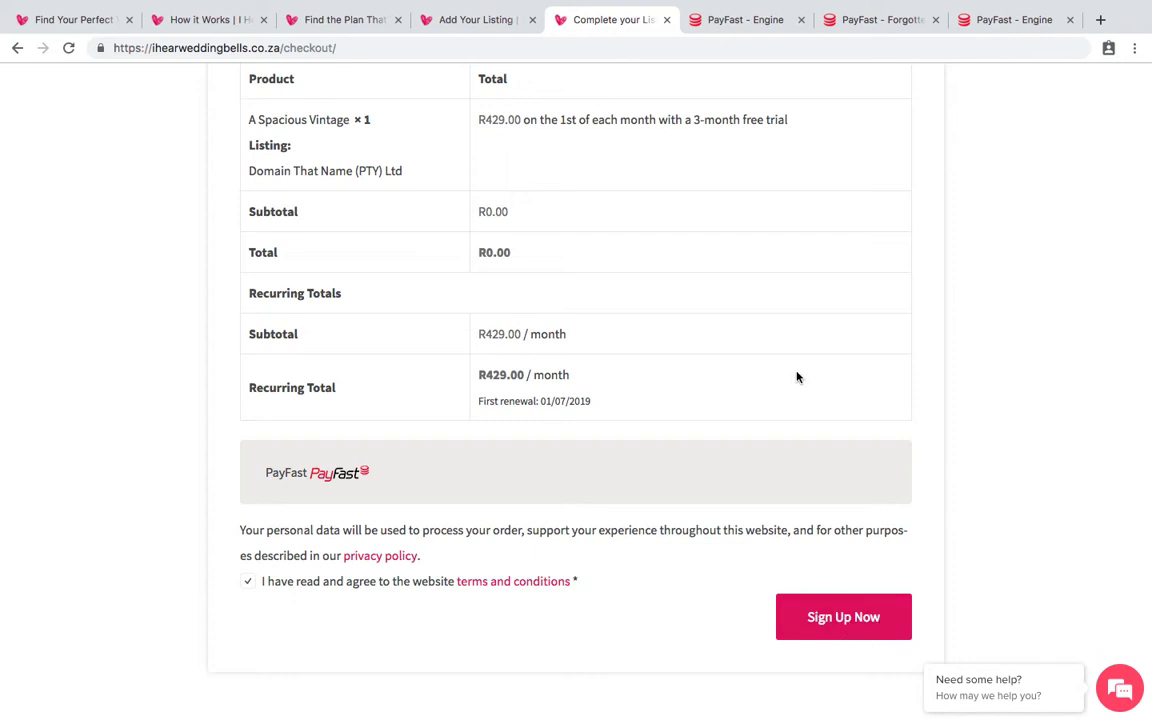
click(731, 20)
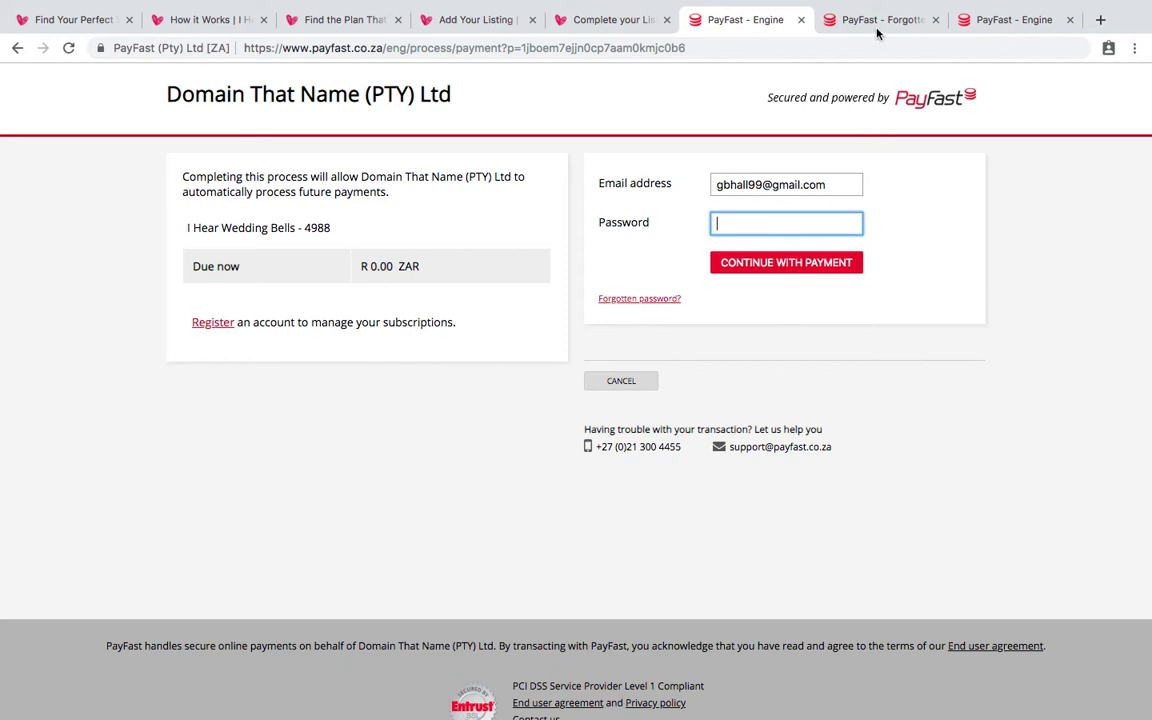
View PayFast's Forgotten Password page and its email address or cell number field.
key(ctrl+Tab)
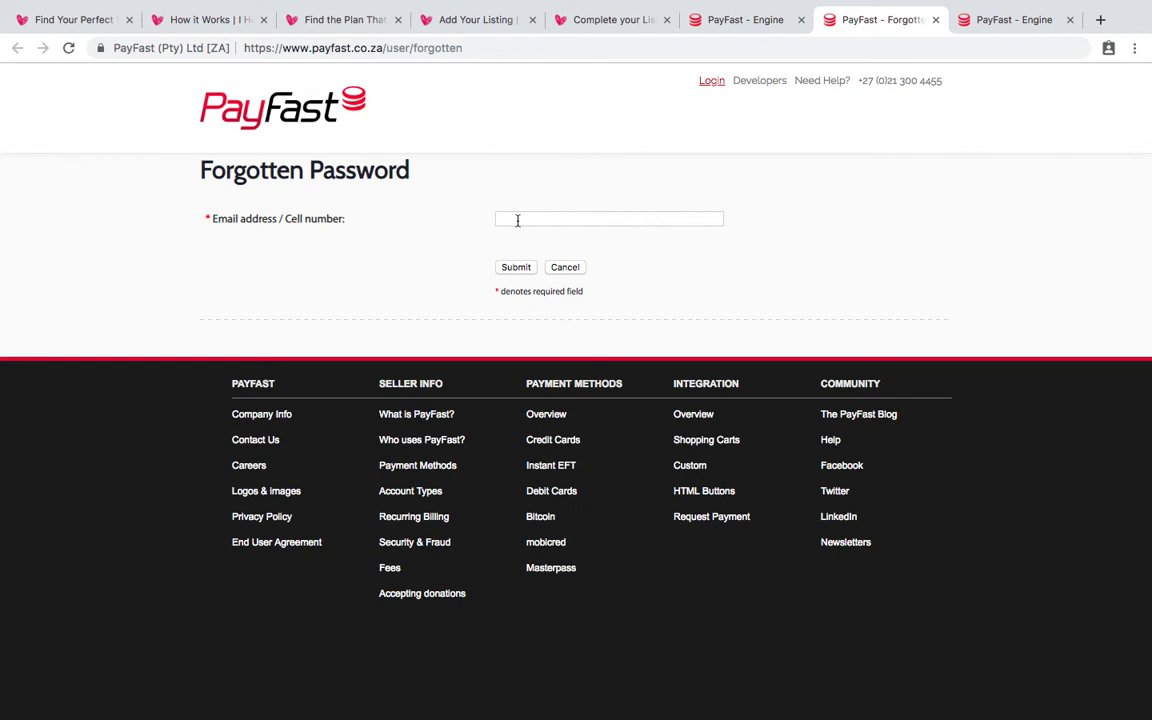
click(743, 22)
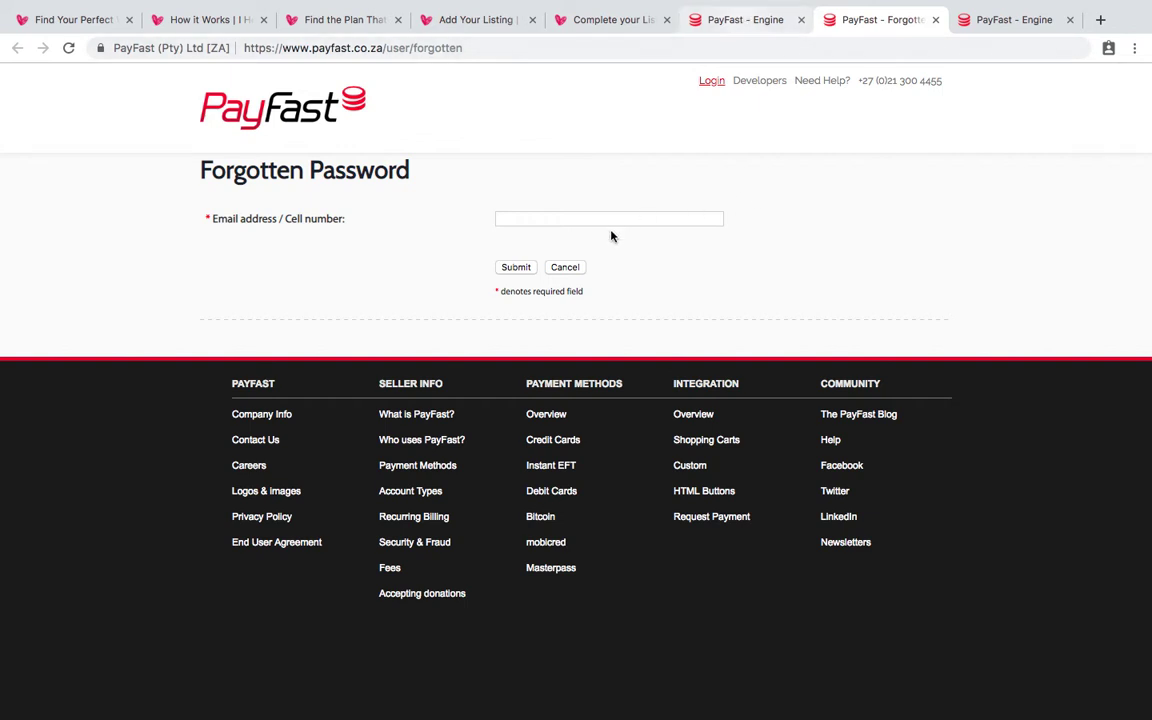
Open the PayFast card payment page and highlight the amount due now.
click(1018, 19)
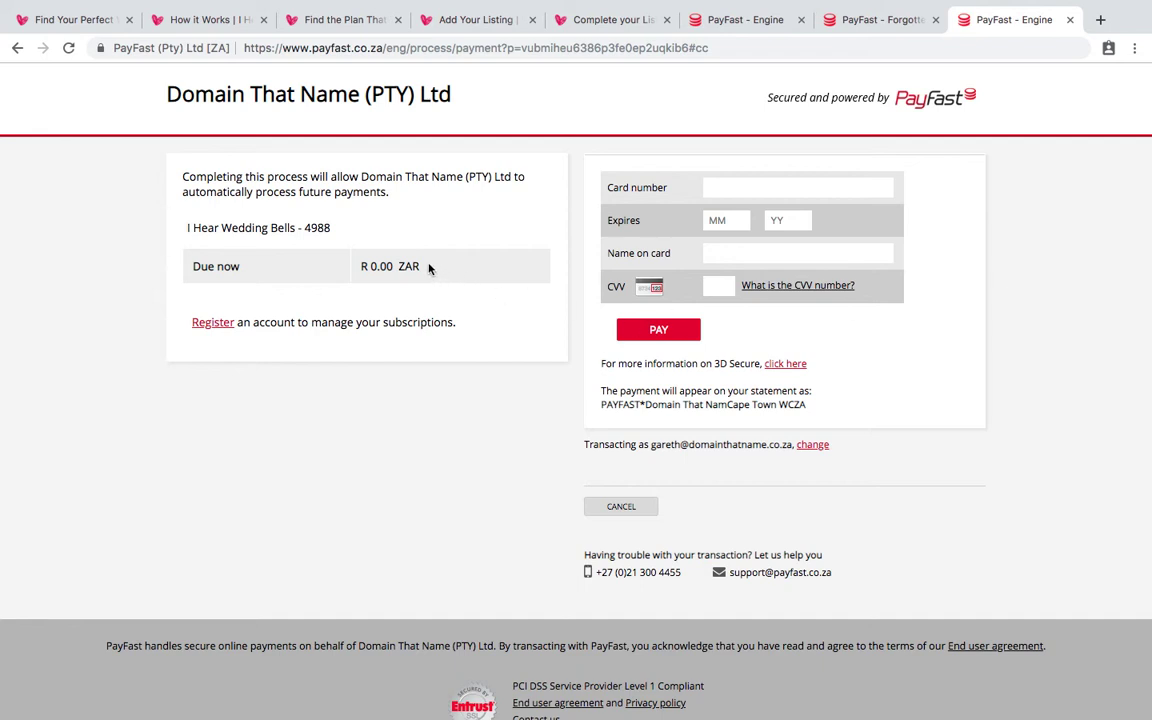
drag(358, 267, 432, 267)
click(1040, 391)
Return to the I Hear Wedding Bells home page and show the List Your Service options.
click(88, 26)
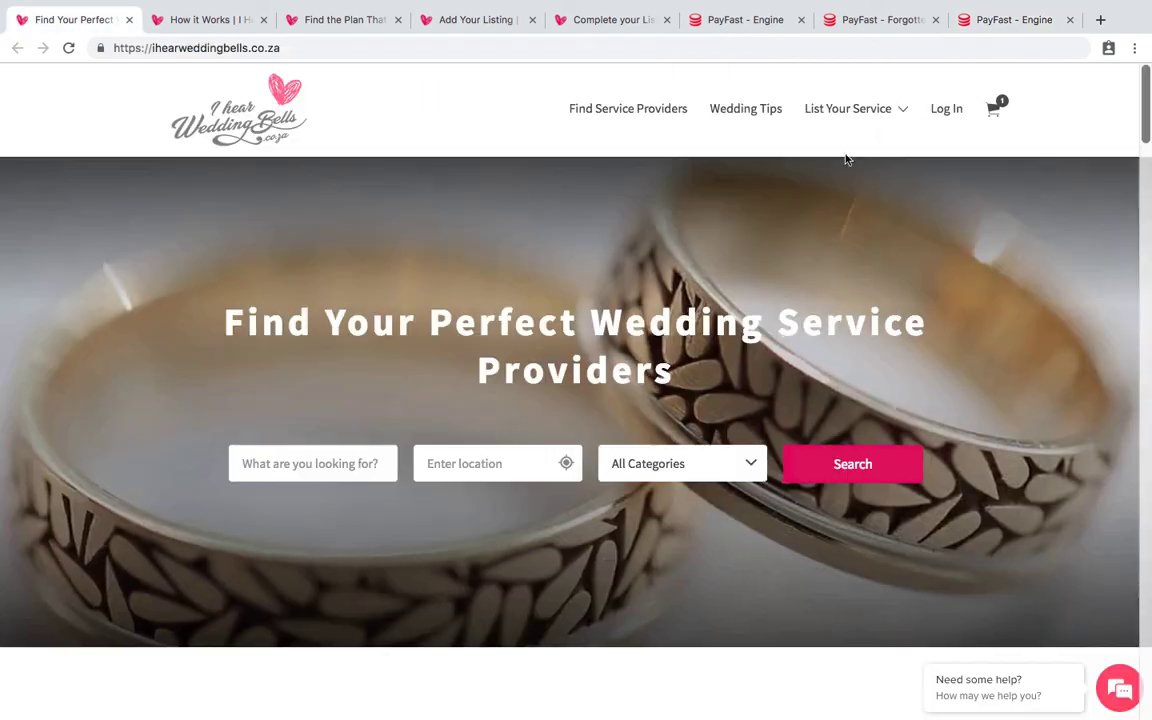
mouse_move(880, 112)
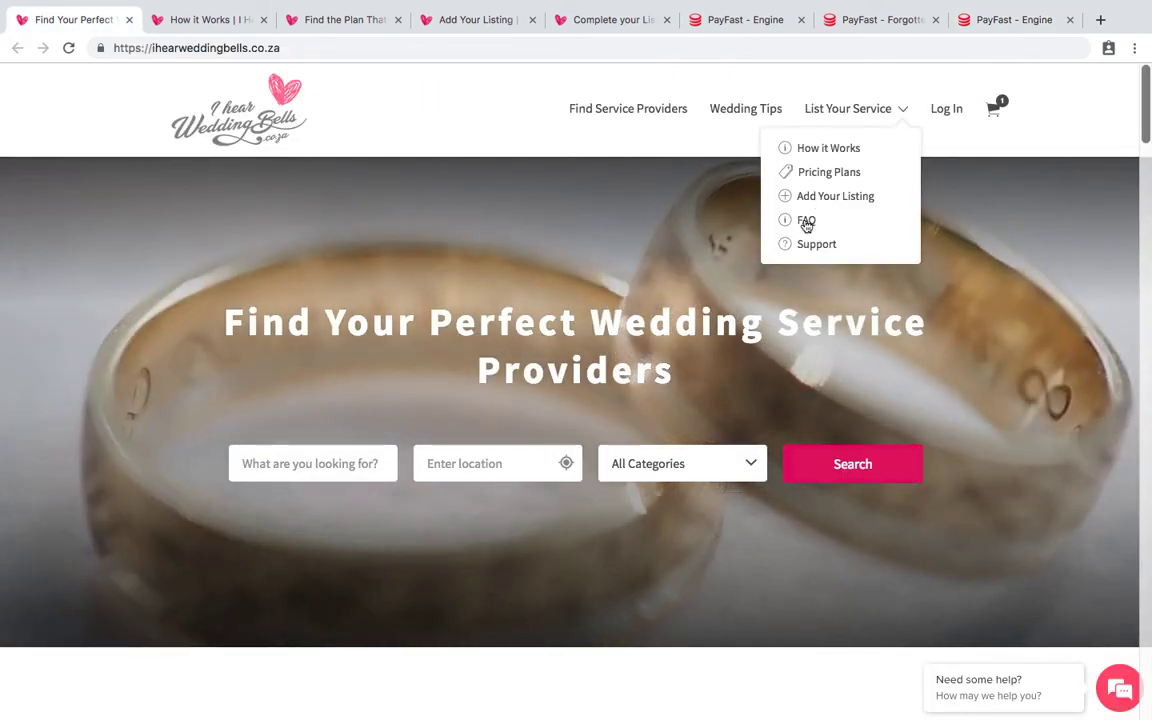